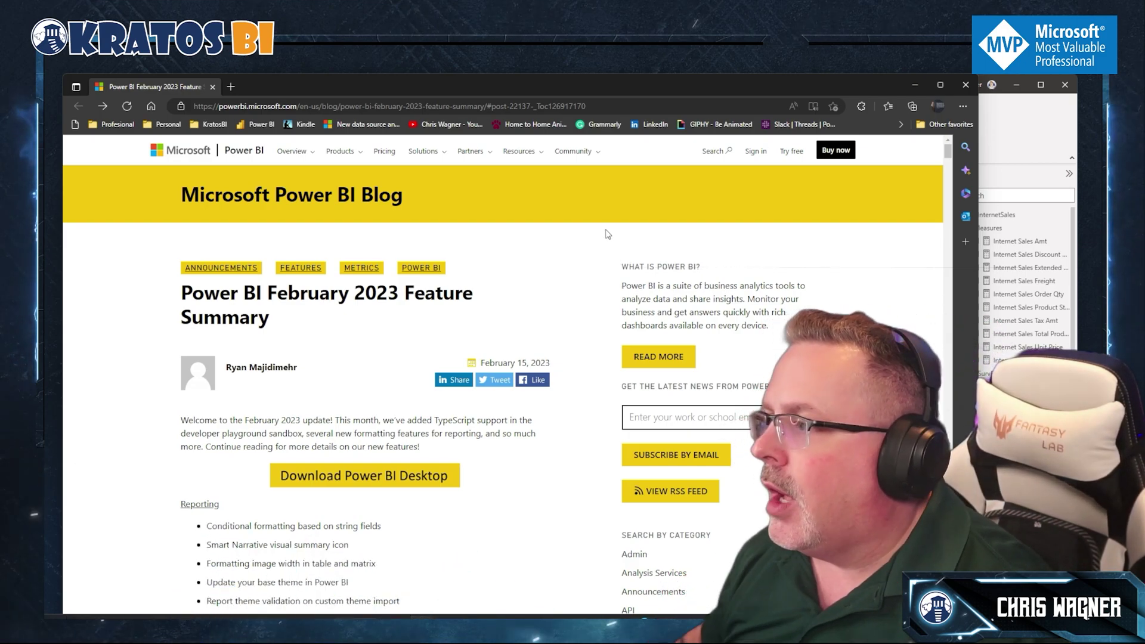
Minimize the browser and shift the Internet Sales Amt bar chart about 50 px left
click(914, 84)
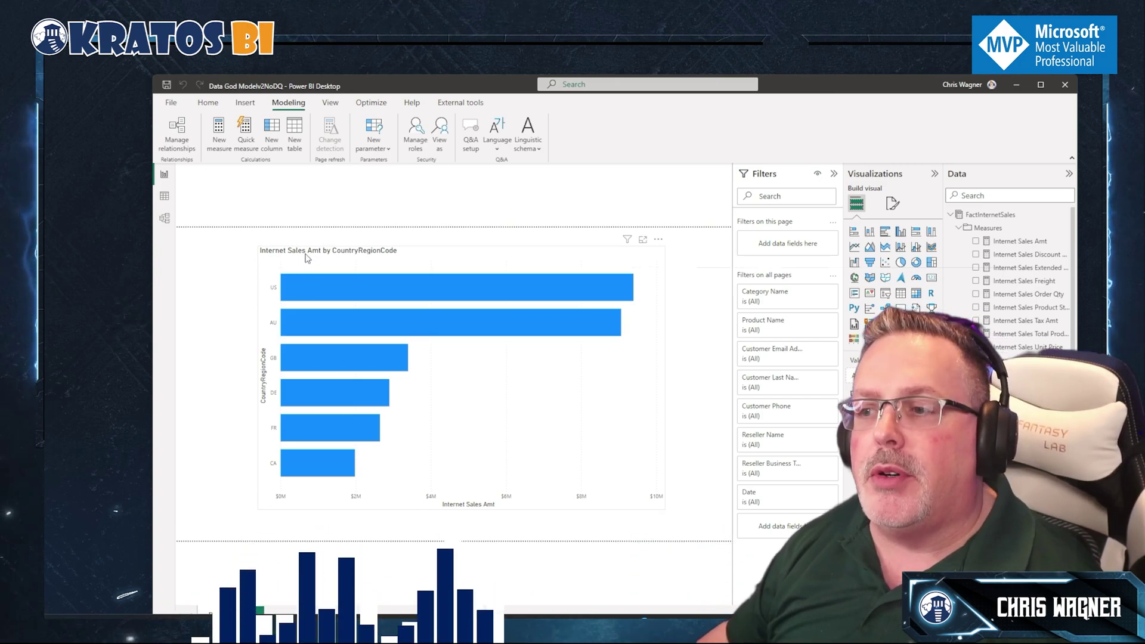
drag(305, 257, 275, 255)
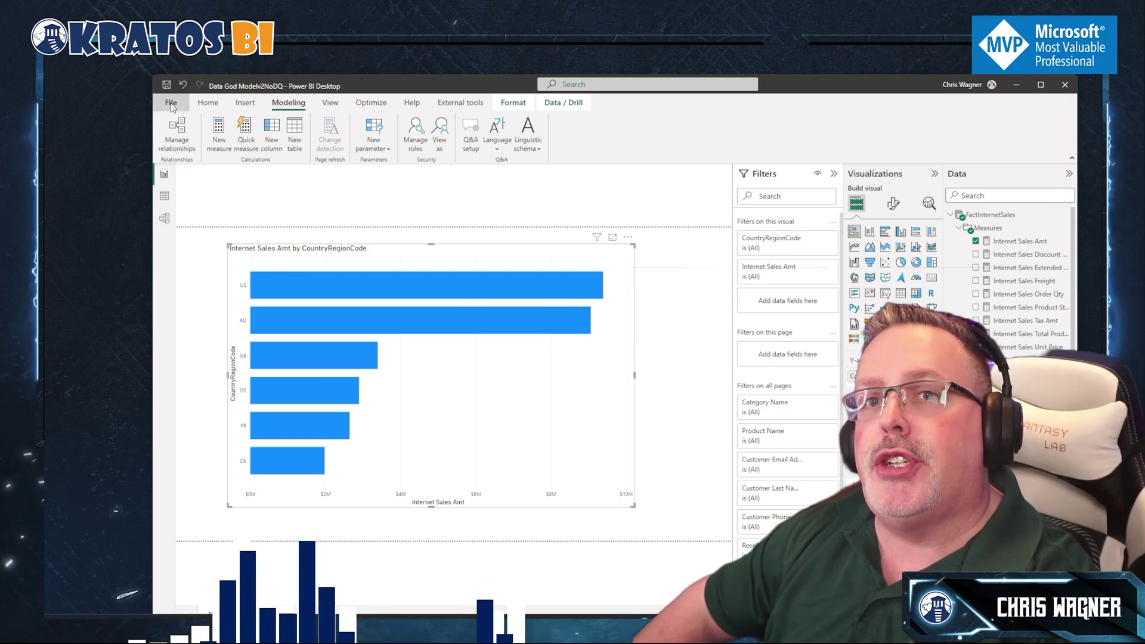
click(171, 106)
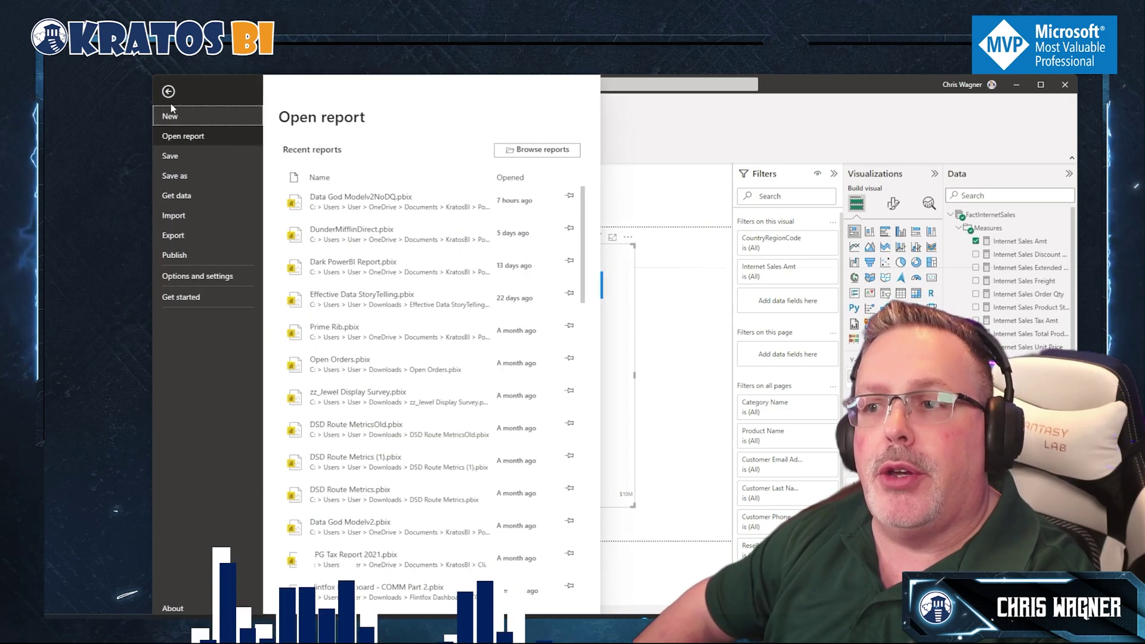
click(190, 275)
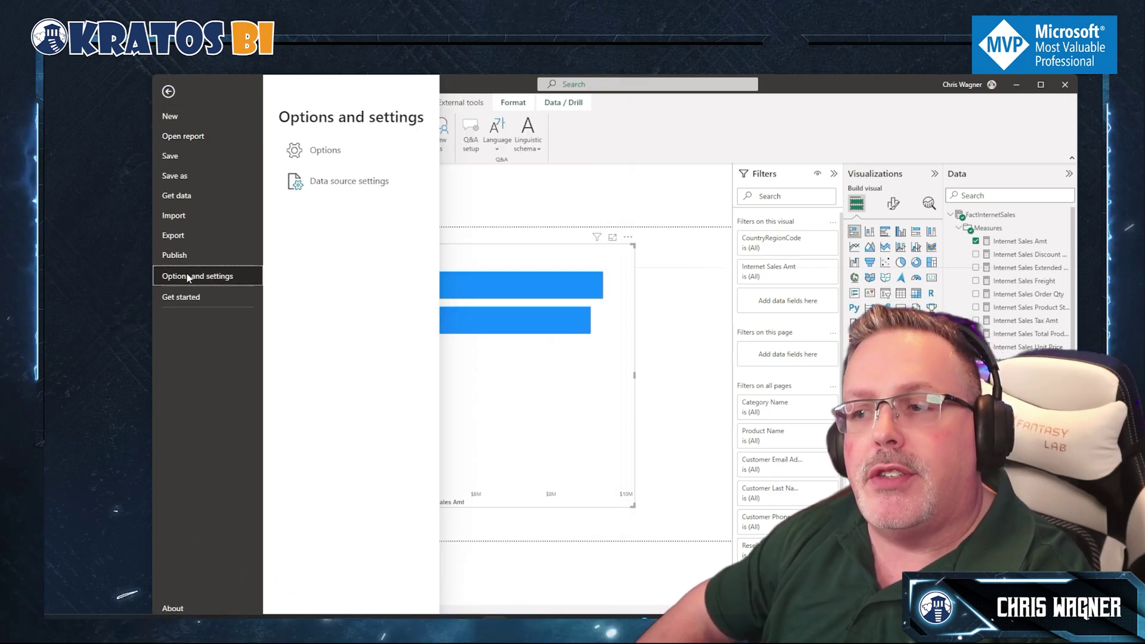
click(322, 160)
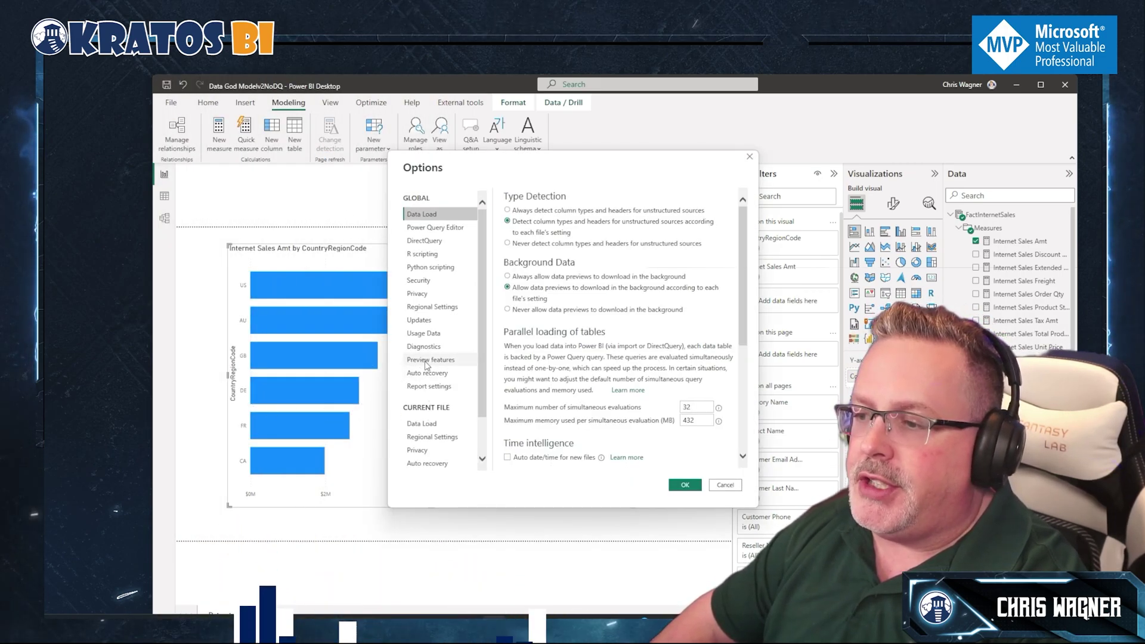
click(427, 360)
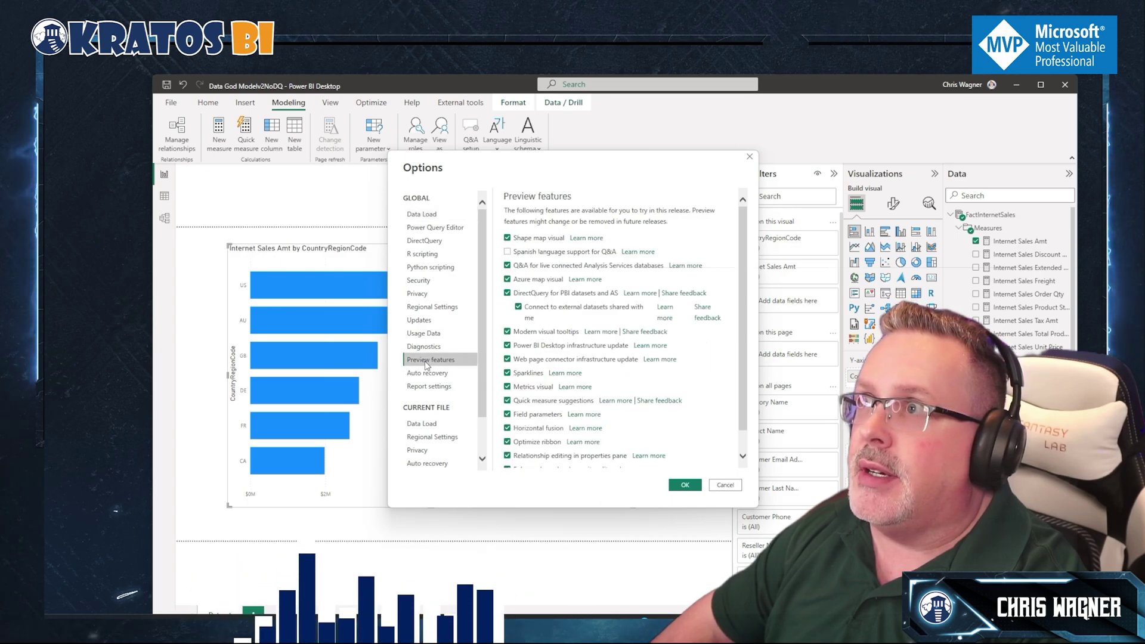
scroll(550, 438, down, 2)
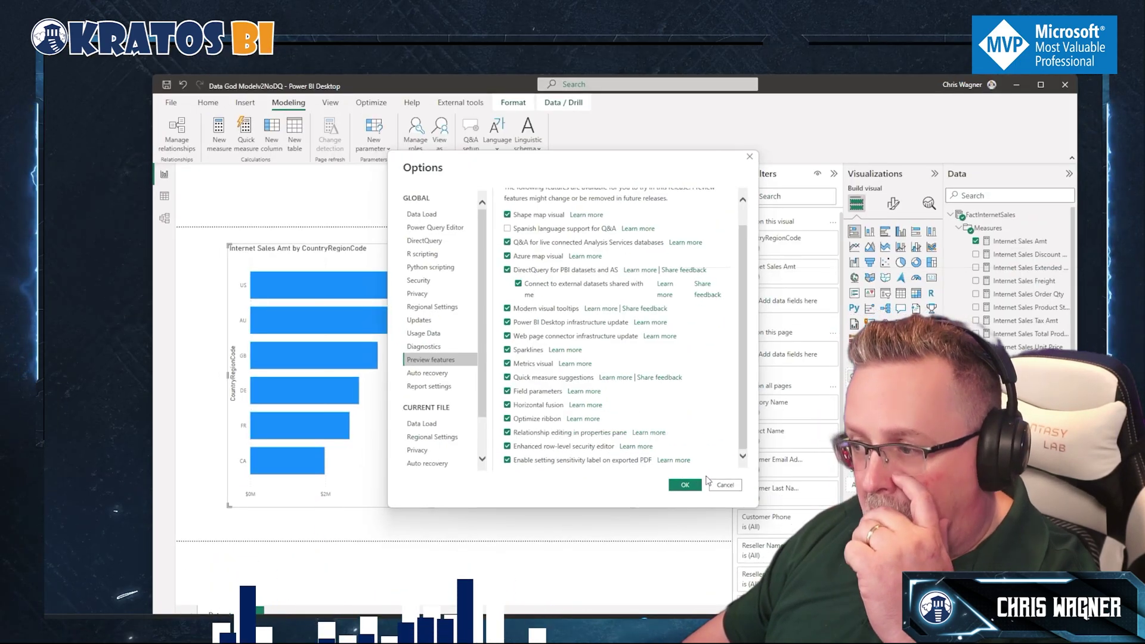
click(724, 487)
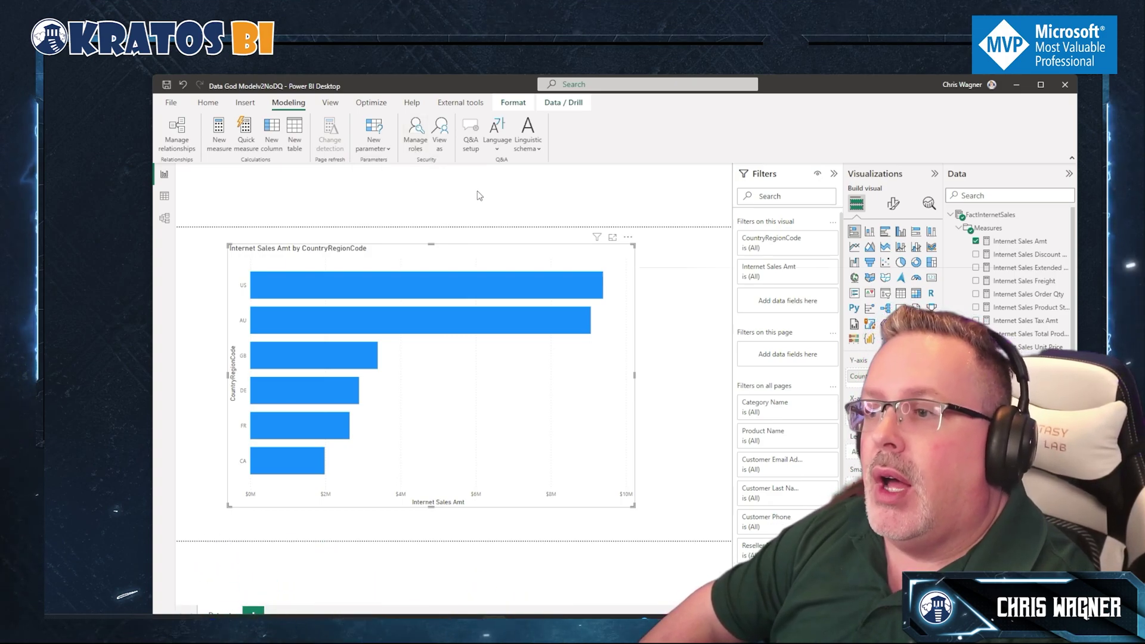
In Manage roles, add a new Untitled role and rename it 'Country - CA'
click(410, 145)
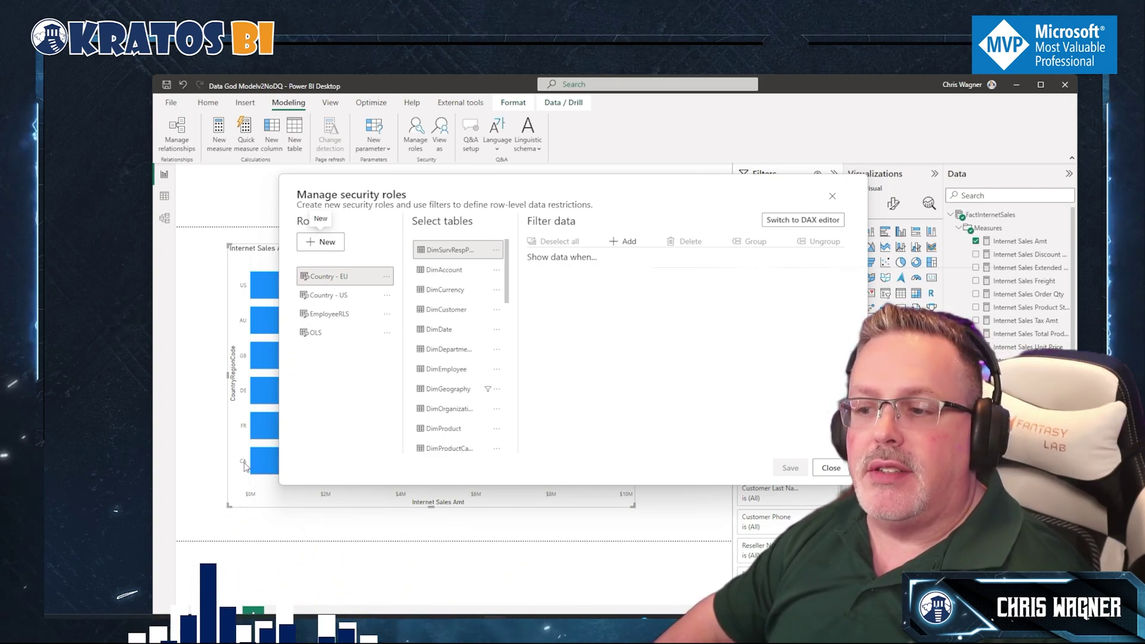
click(323, 253)
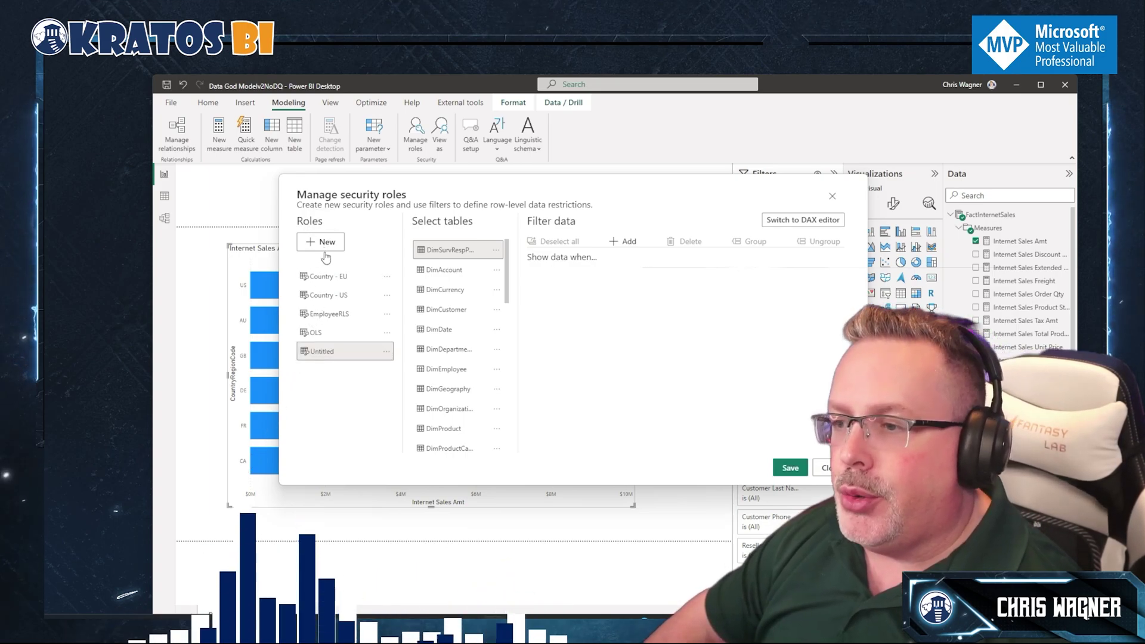
double_click(334, 351)
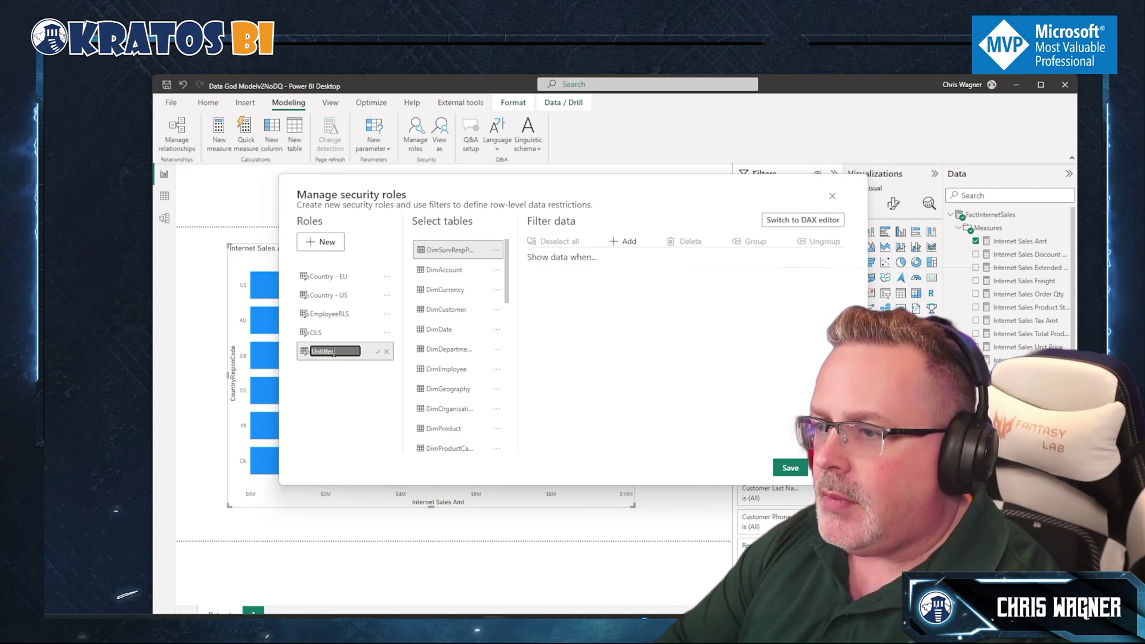
text(C)
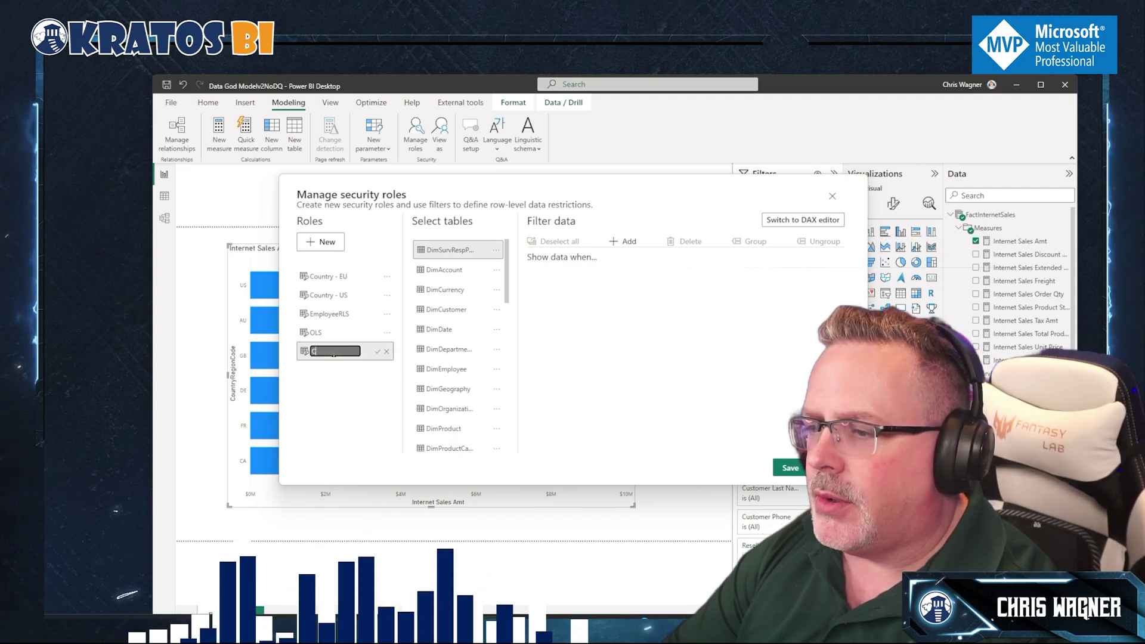
text(ountry - CA)
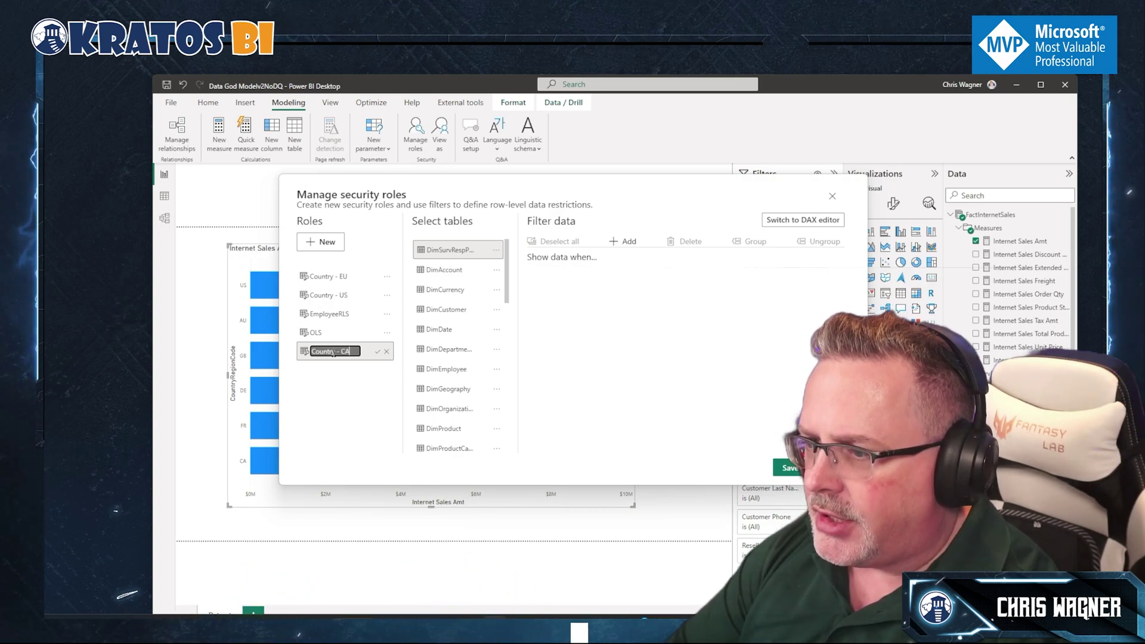
click(376, 351)
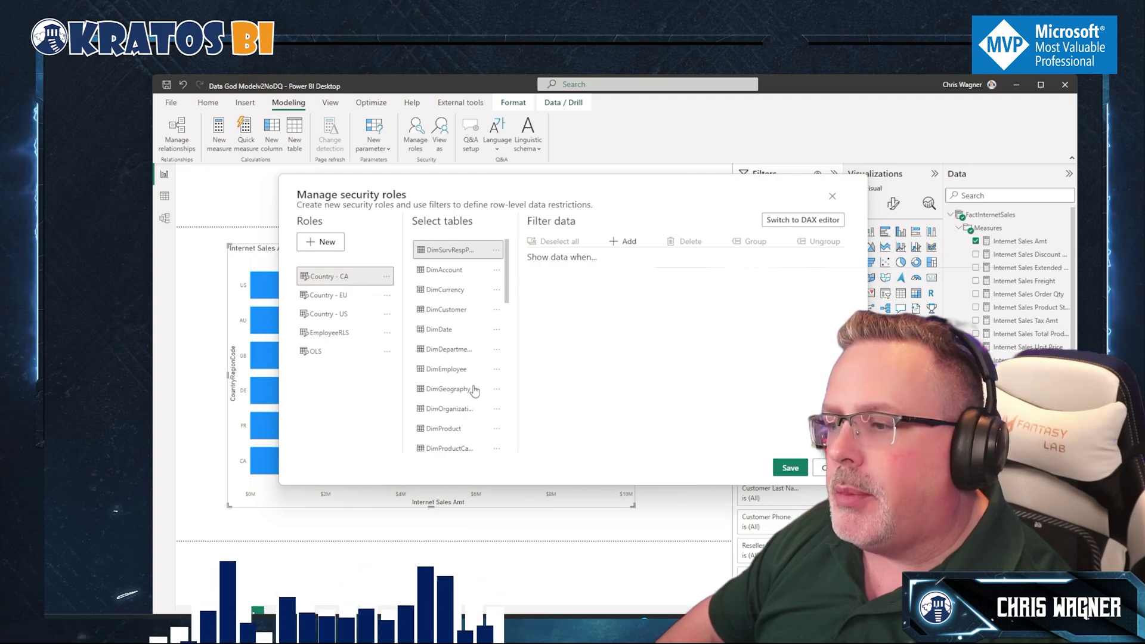
Add a DimGeography rule to Country - CA: CountryRegionCode equals CA
click(458, 390)
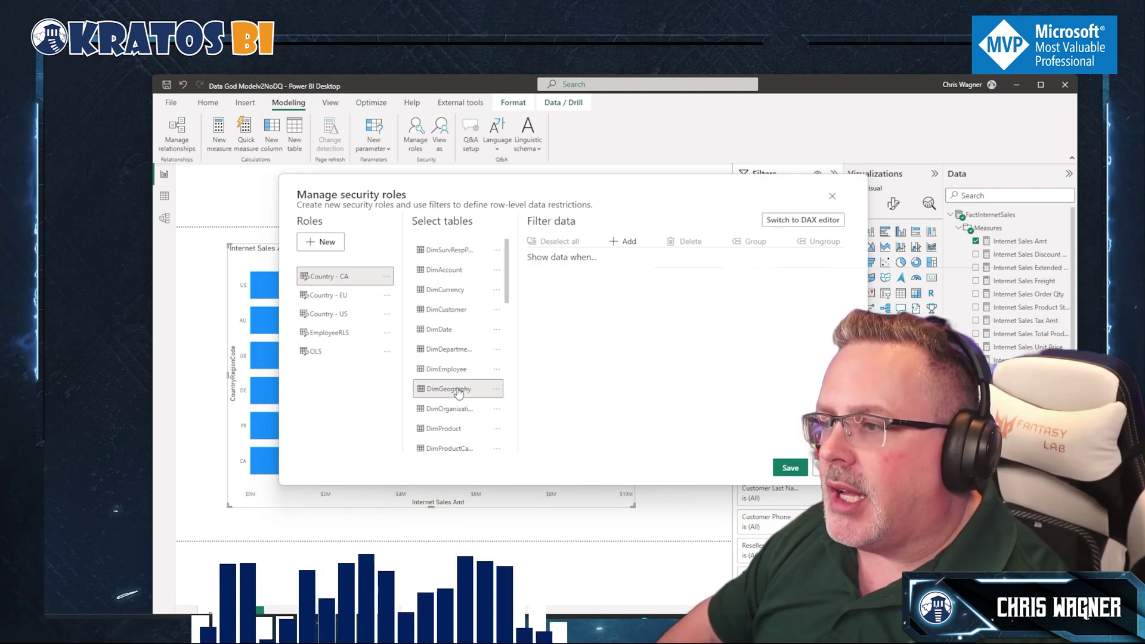
click(620, 242)
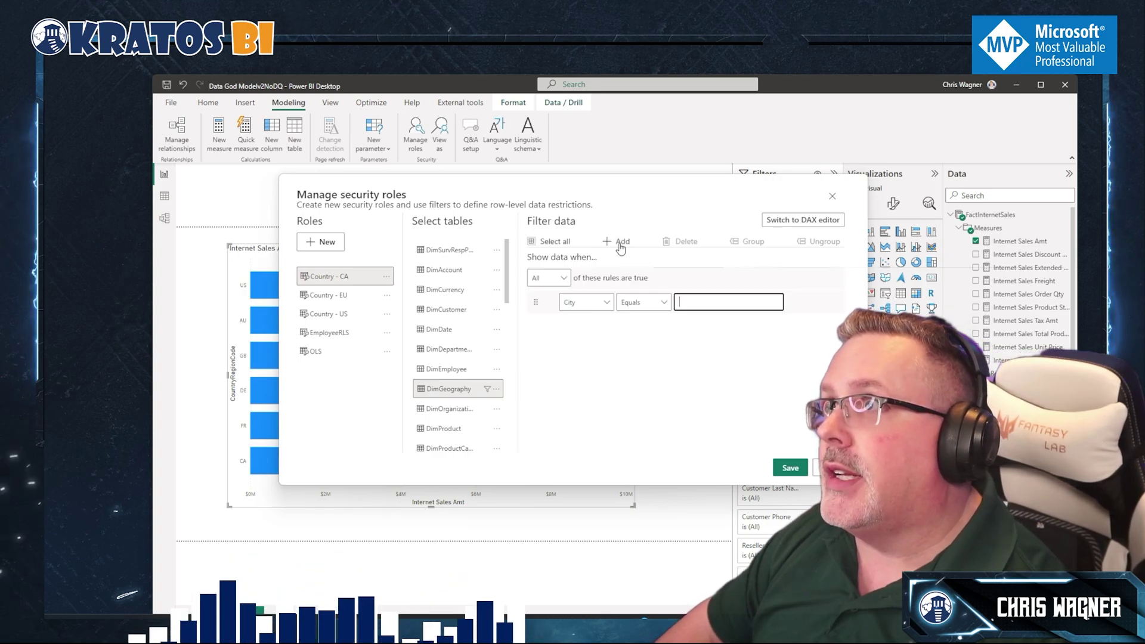
click(588, 304)
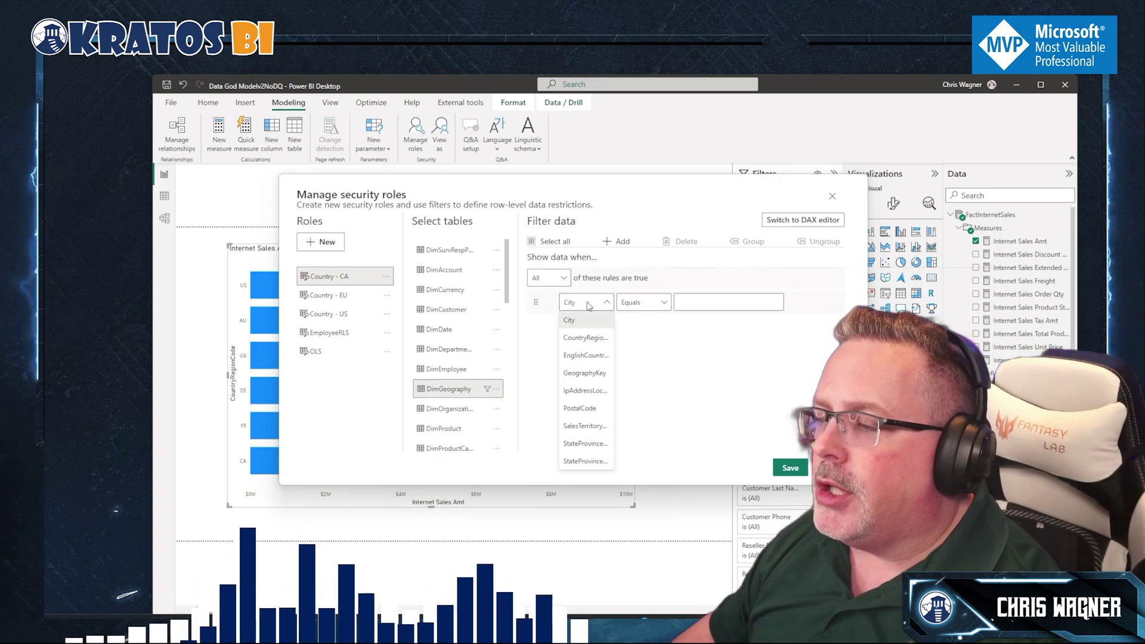
click(585, 337)
click(718, 302)
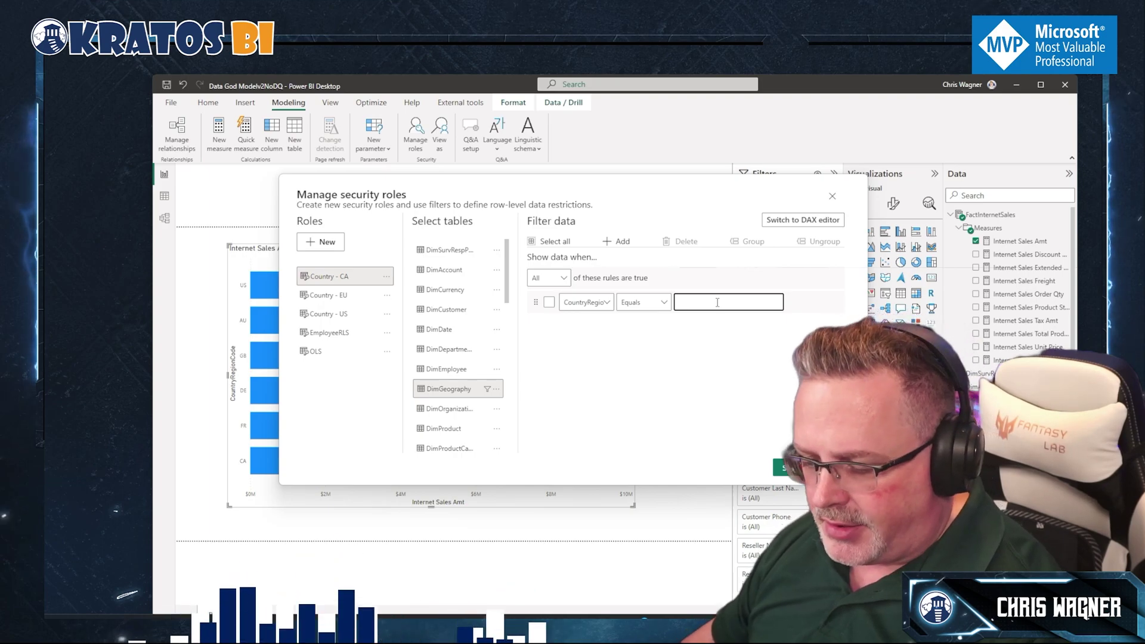
text(CA)
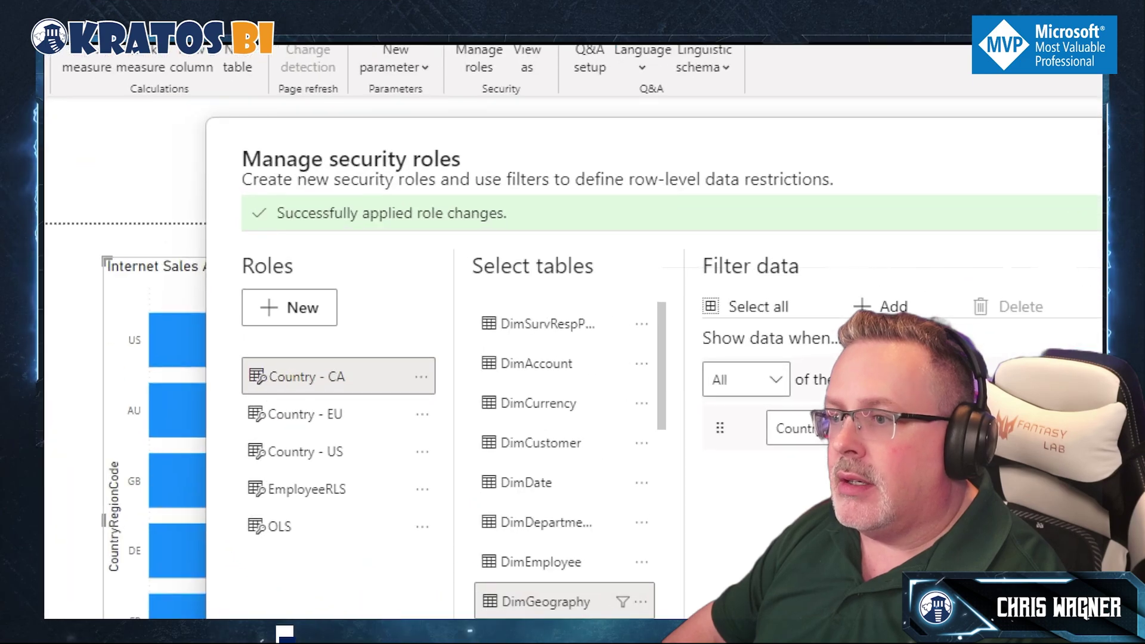
mouse_move(343, 266)
mouse_down()
mouse_move(359, 244)
mouse_move(383, 265)
mouse_up()
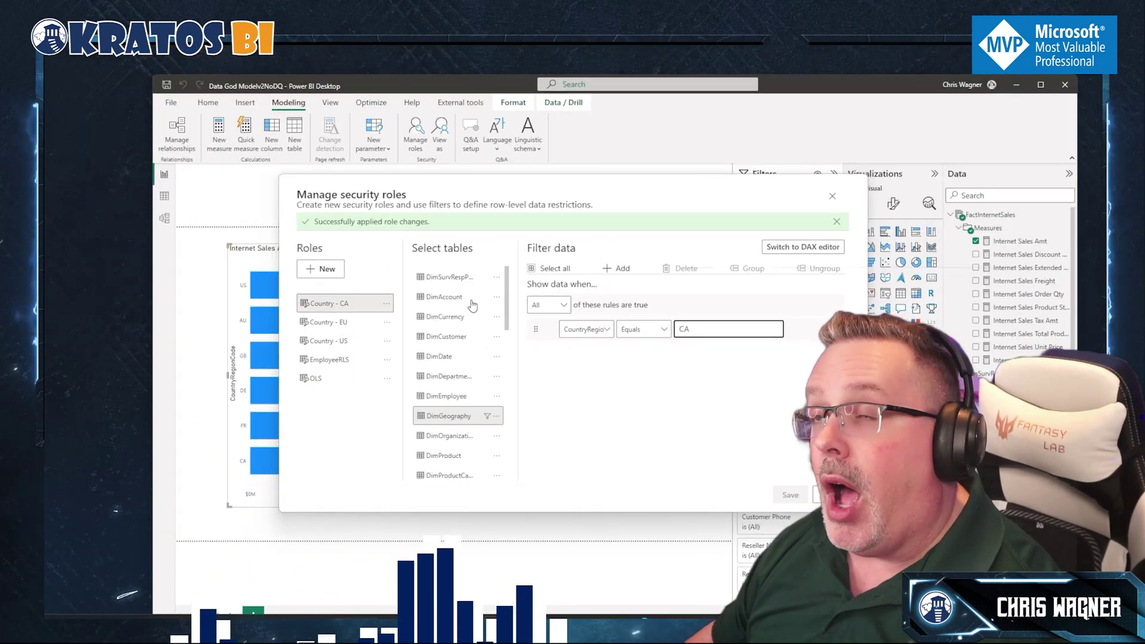
key(Escape)
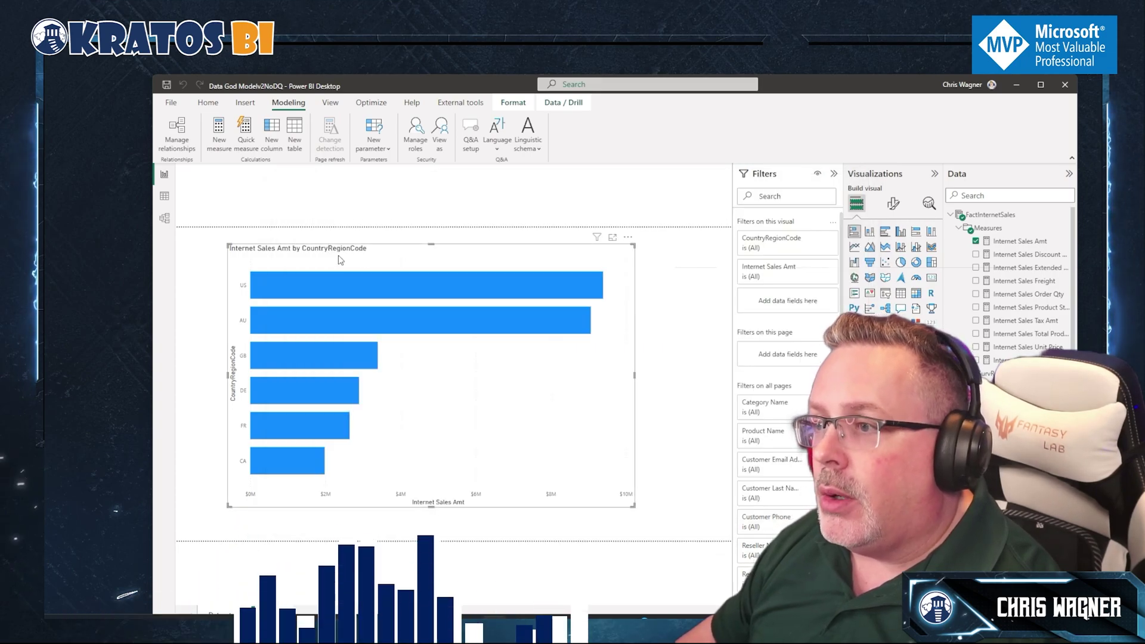
click(440, 133)
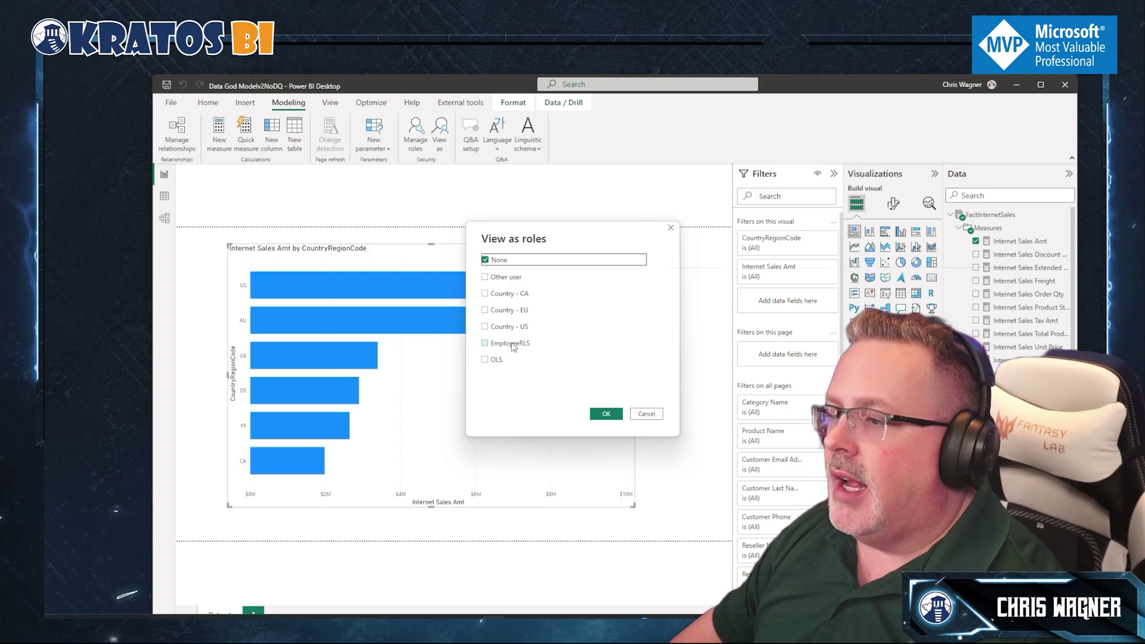
click(499, 295)
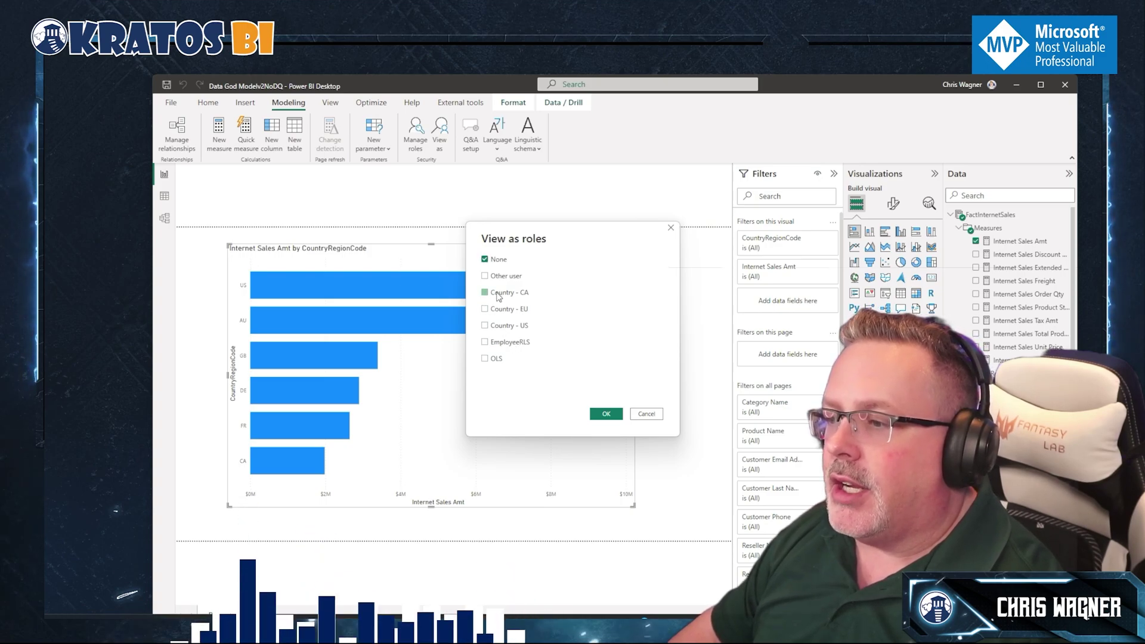
click(604, 414)
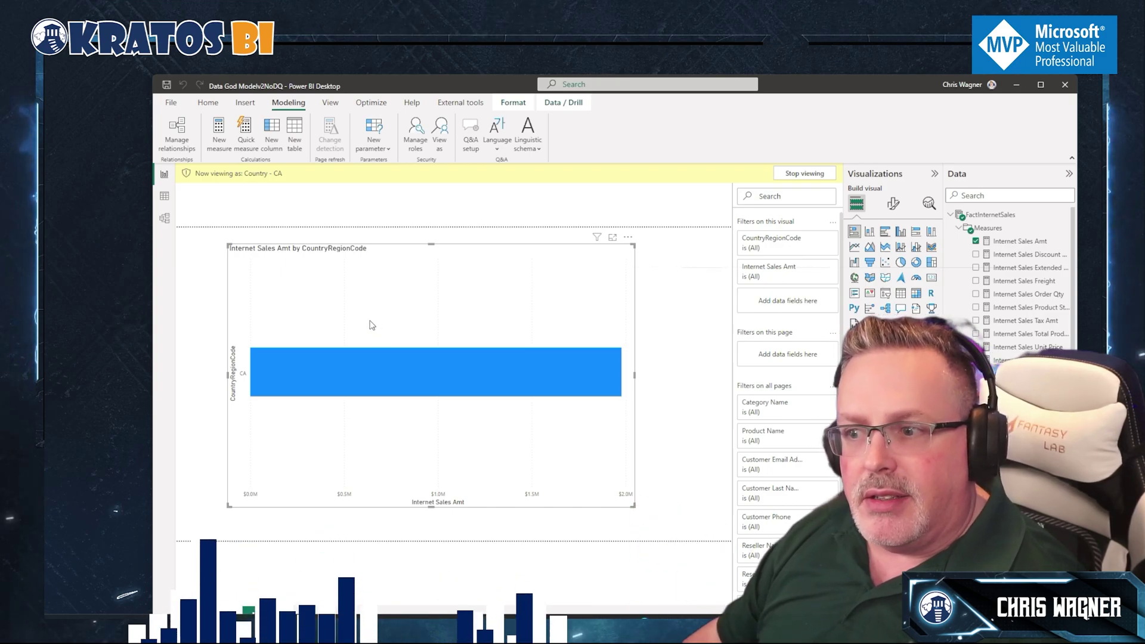
click(797, 177)
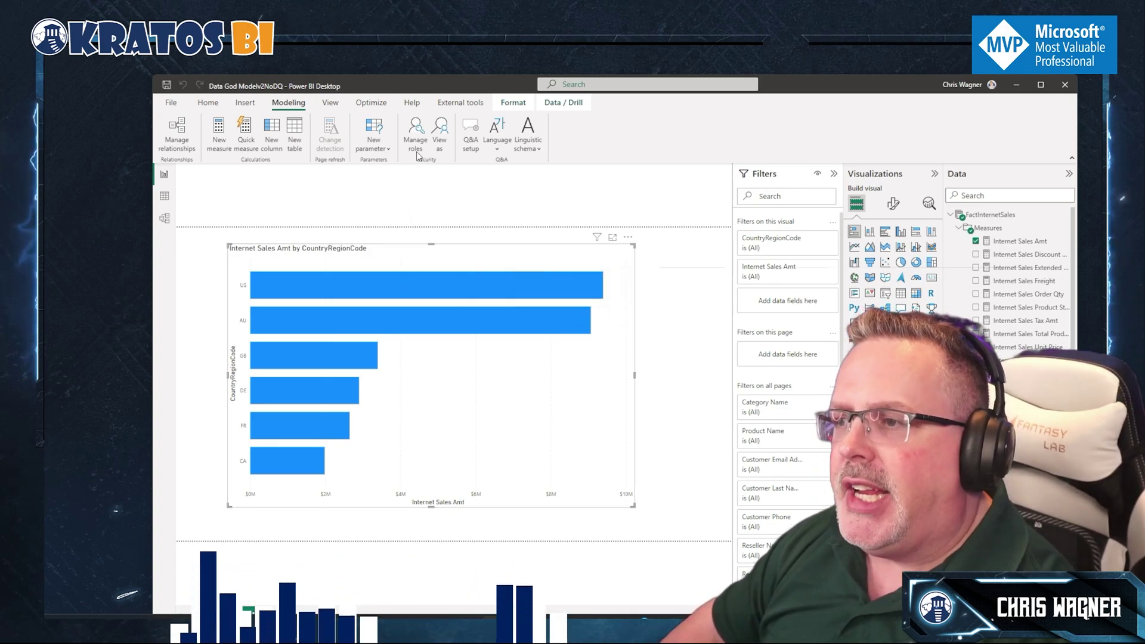
Reopen the roles manager and edit the Country - CA role name, deleting 'CA'
click(416, 132)
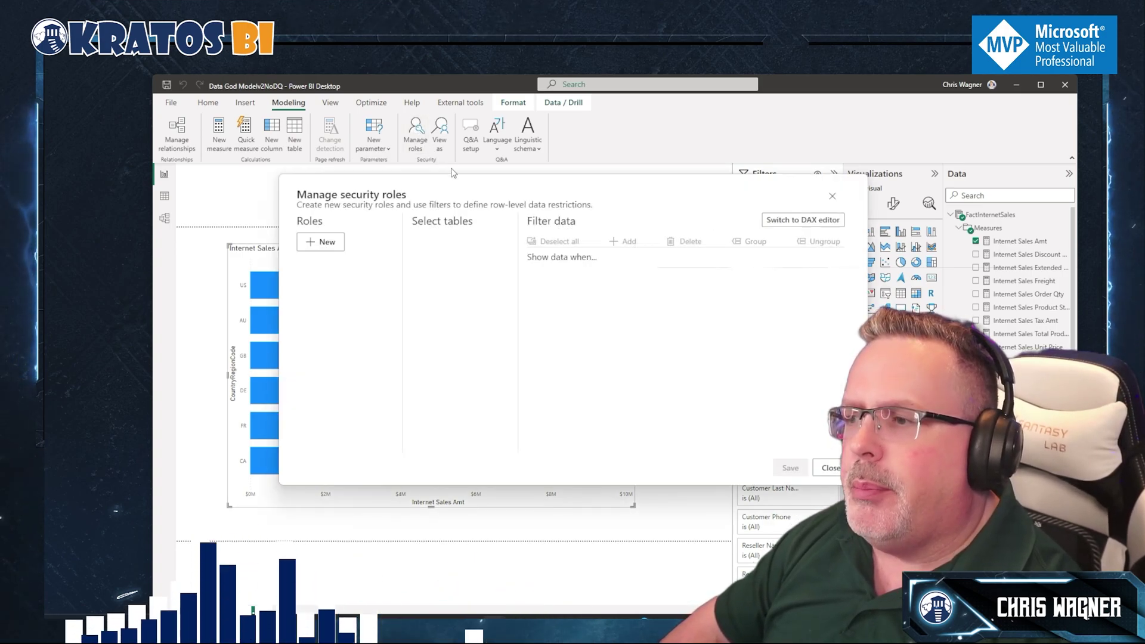
click(338, 278)
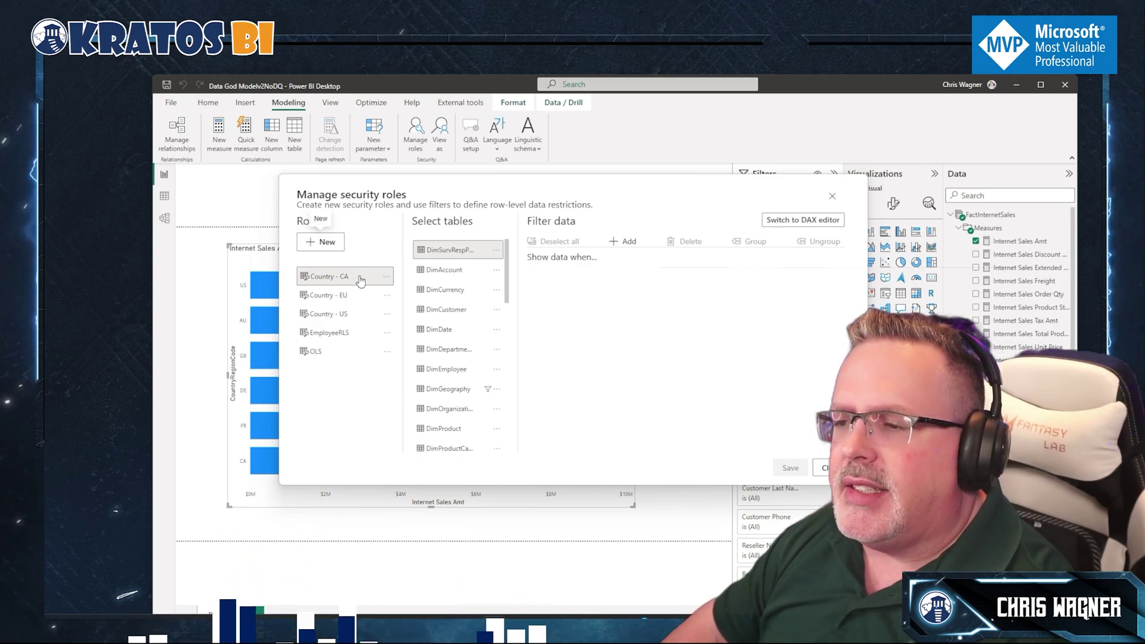
double_click(361, 279)
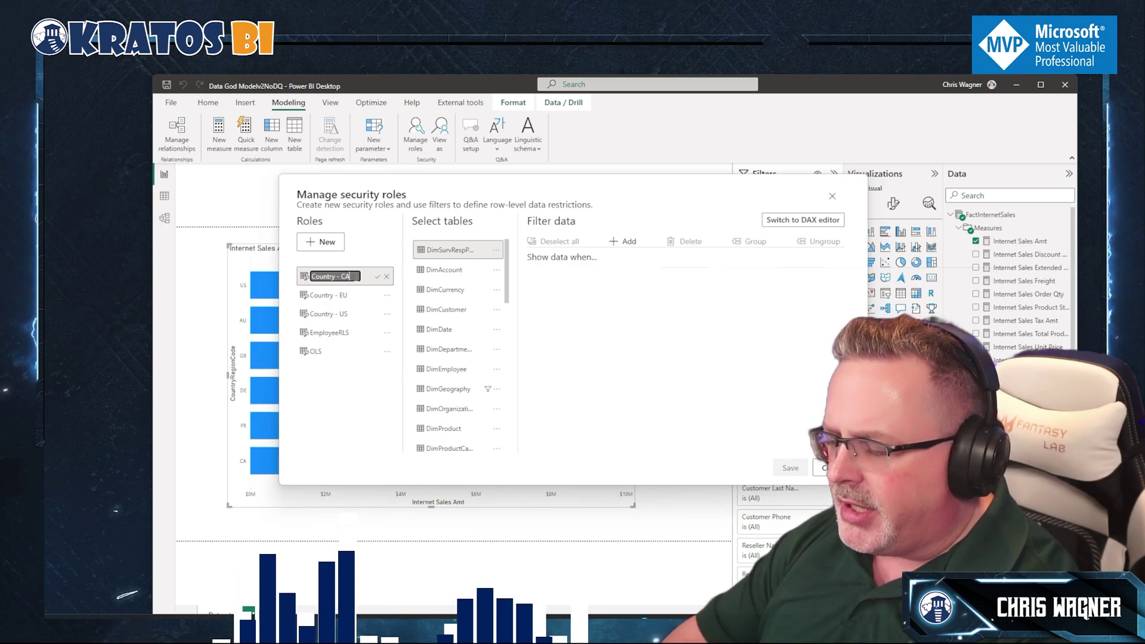
key(BackSpace)
key(BackSpace)
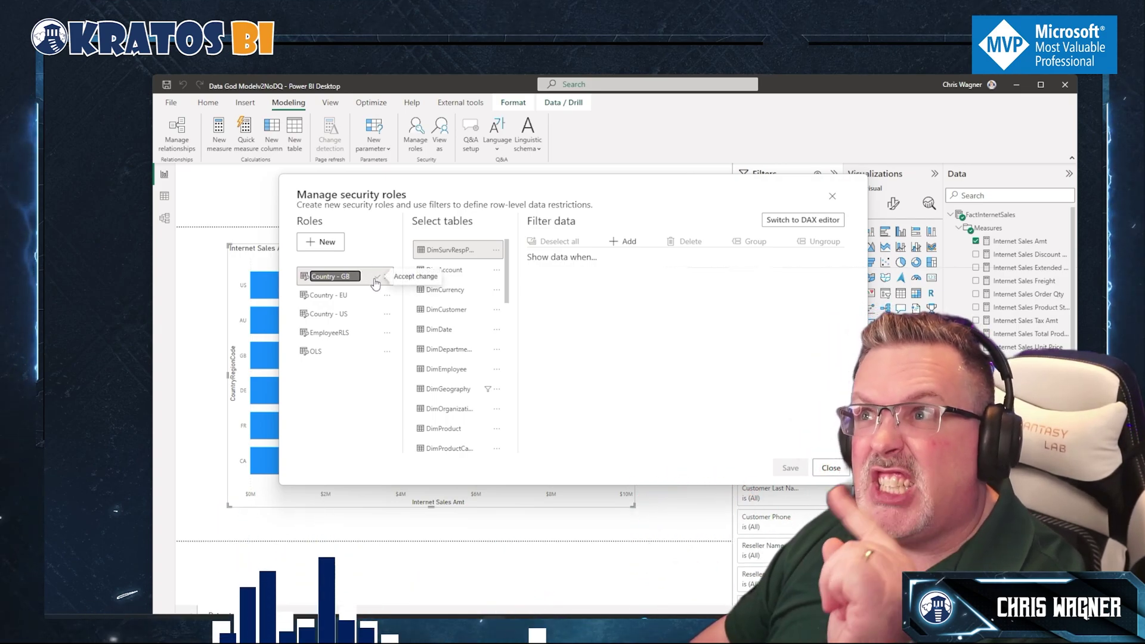
Accept the Country - GB name, set its DimGeography rule to CountryRegionCode In CA, GB, and save
click(375, 279)
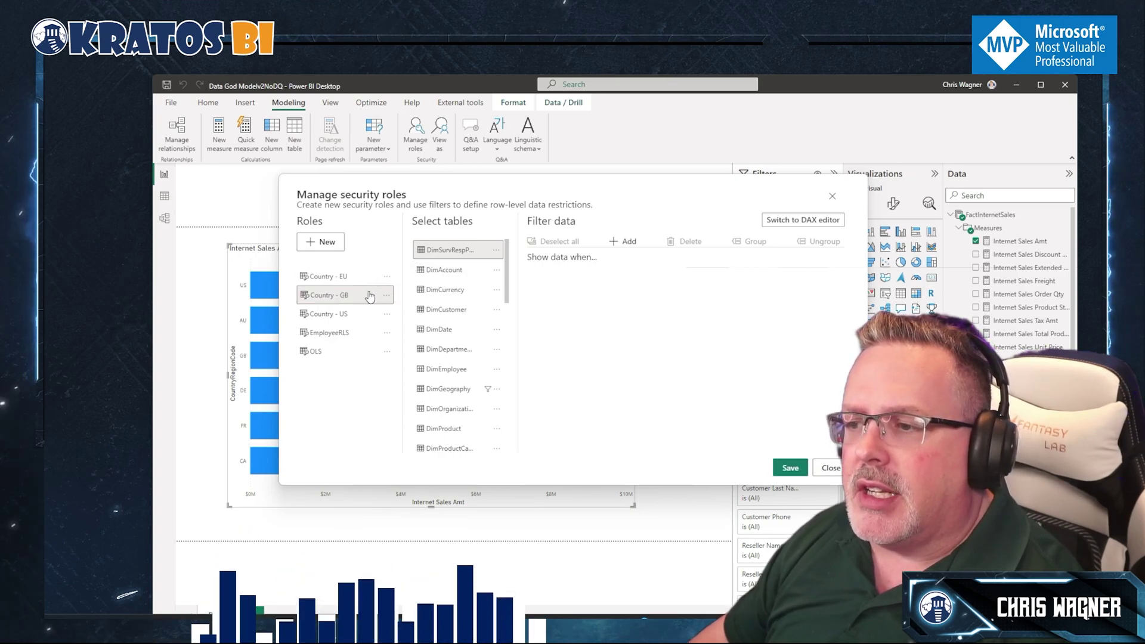
click(457, 391)
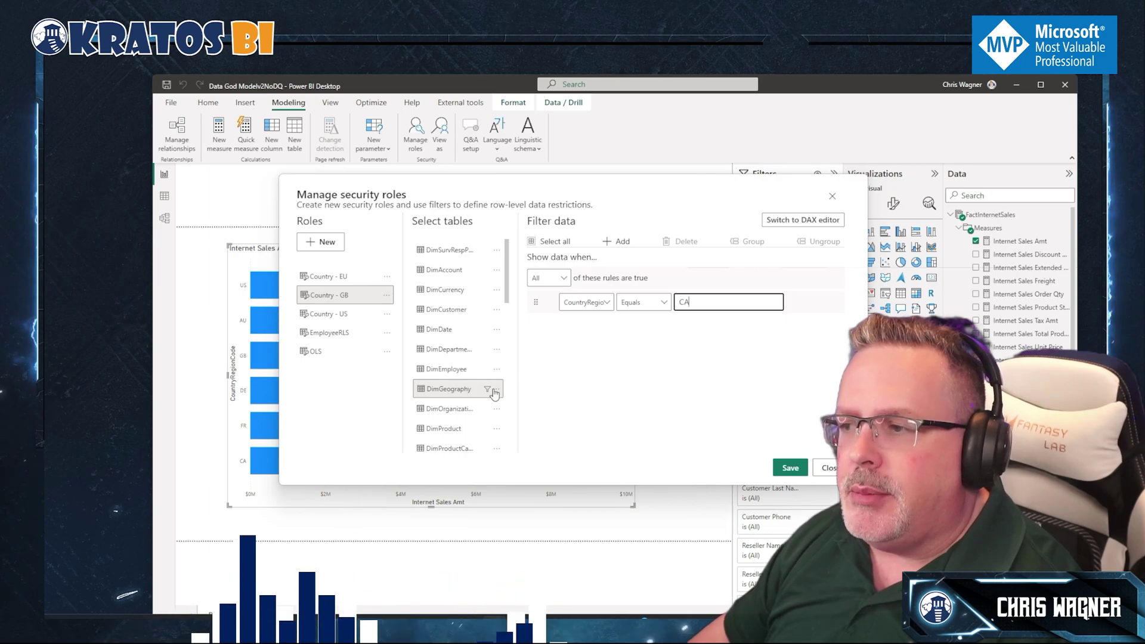
click(663, 307)
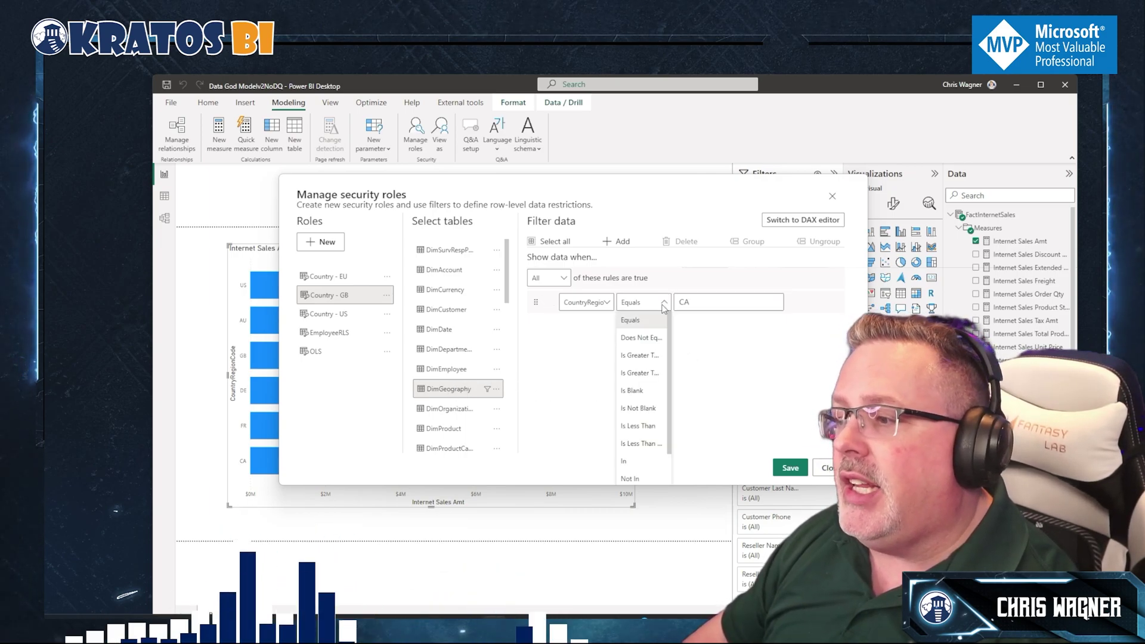
click(641, 462)
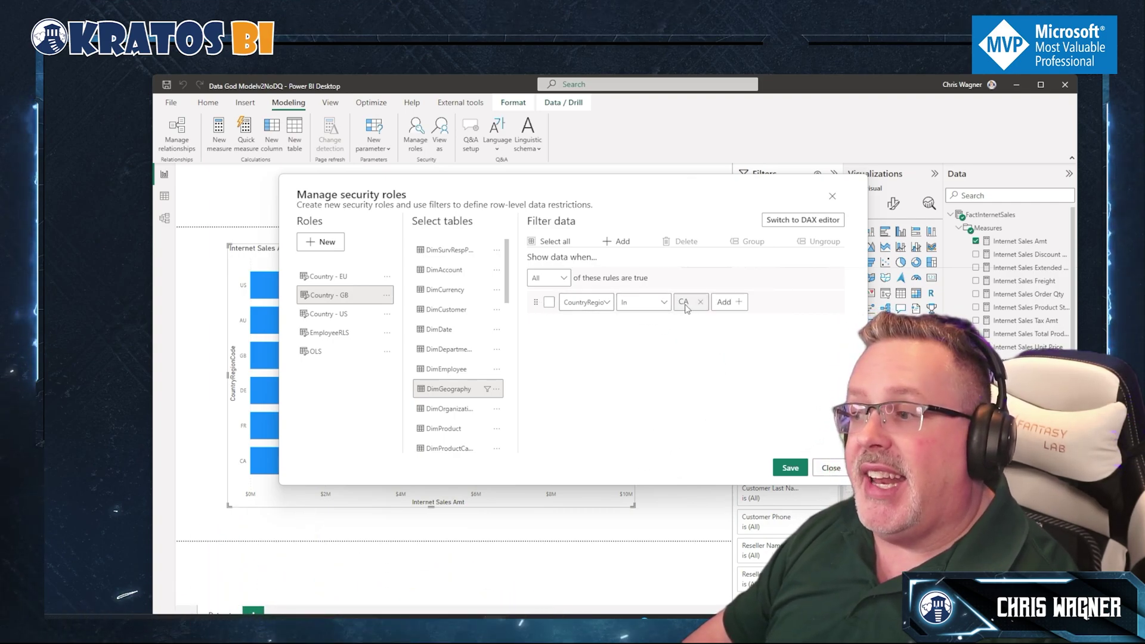
click(729, 303)
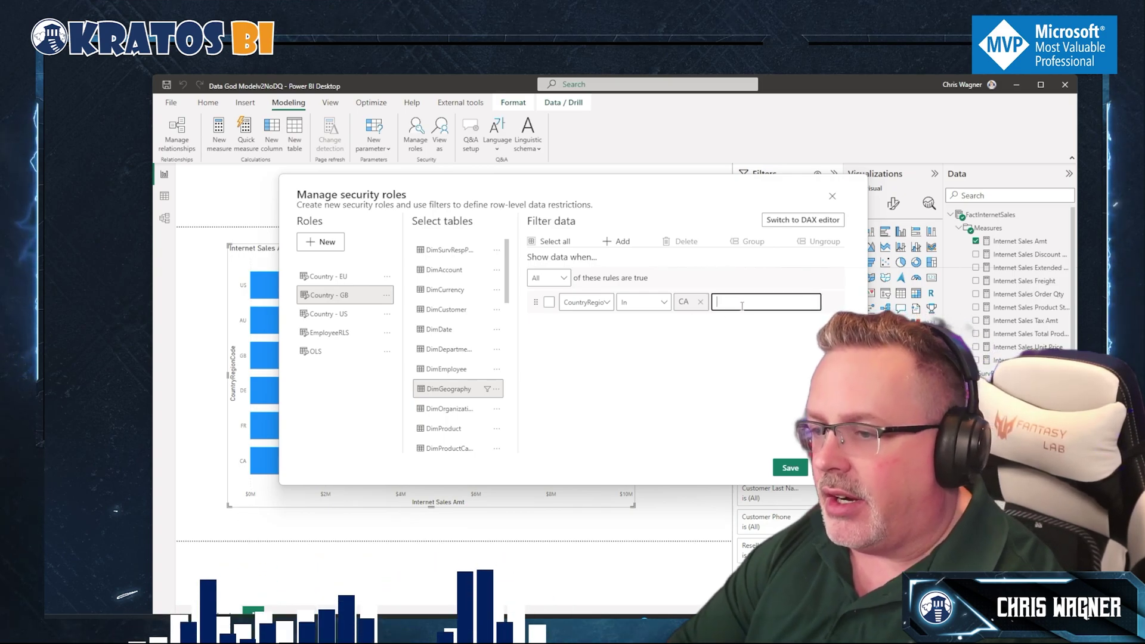
text(GB)
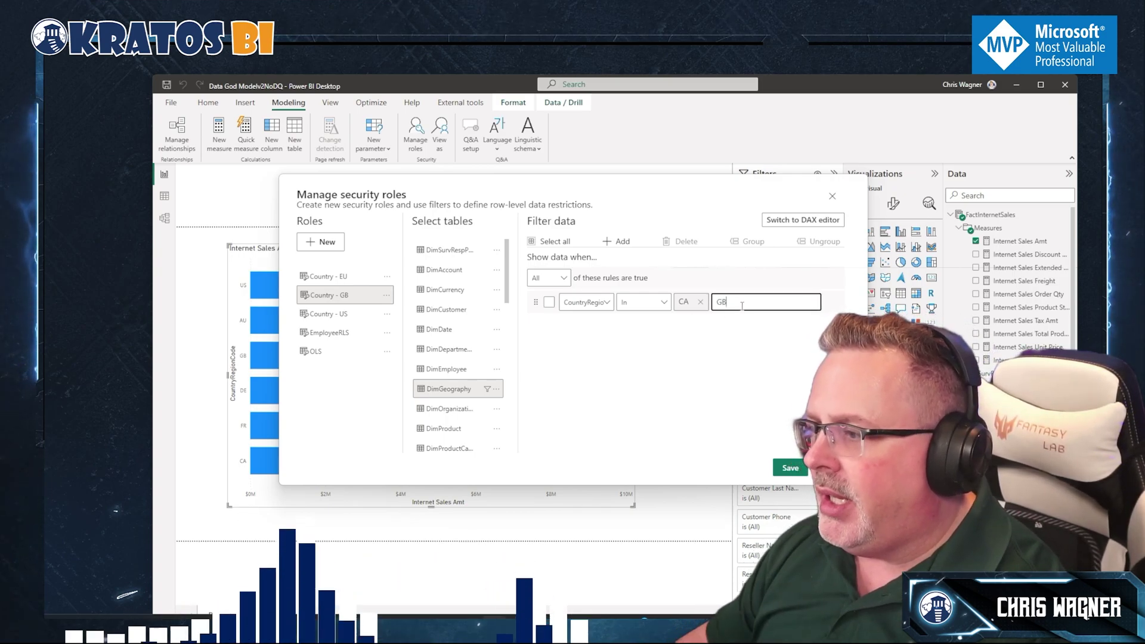
key(Return)
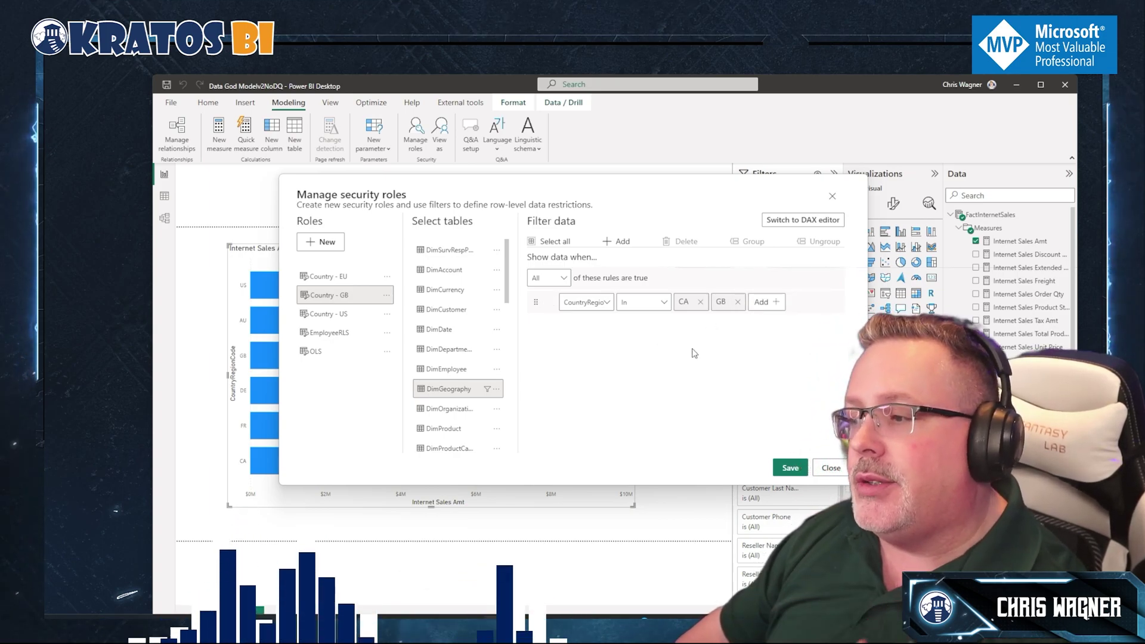
click(790, 469)
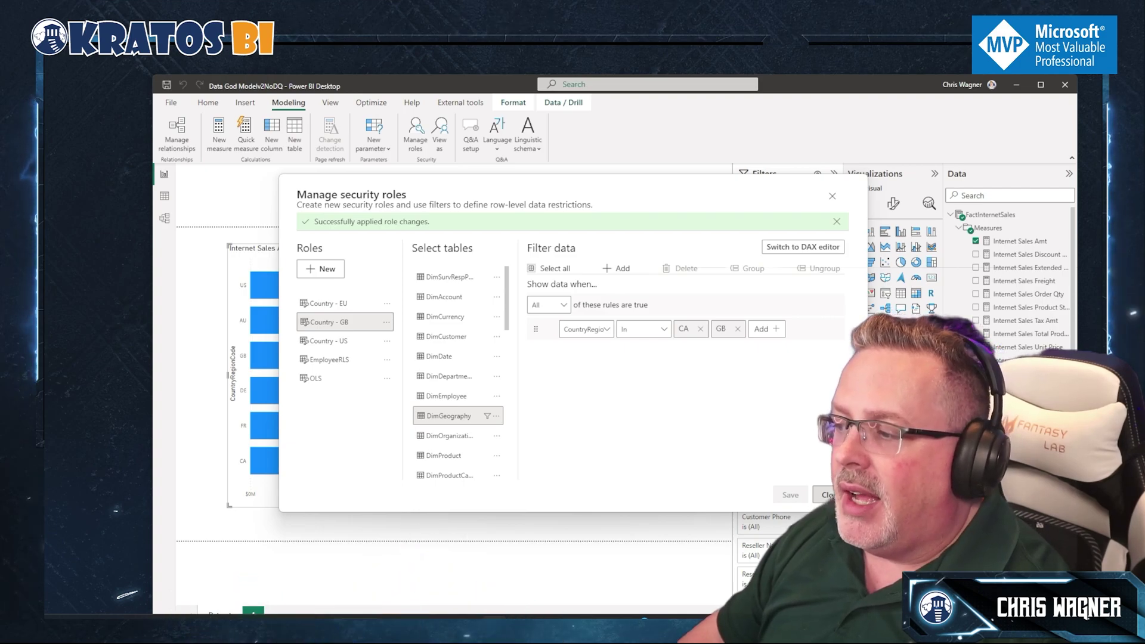
Close the roles dialog and view the report as Country - GB, leaving only GB and CA
click(829, 494)
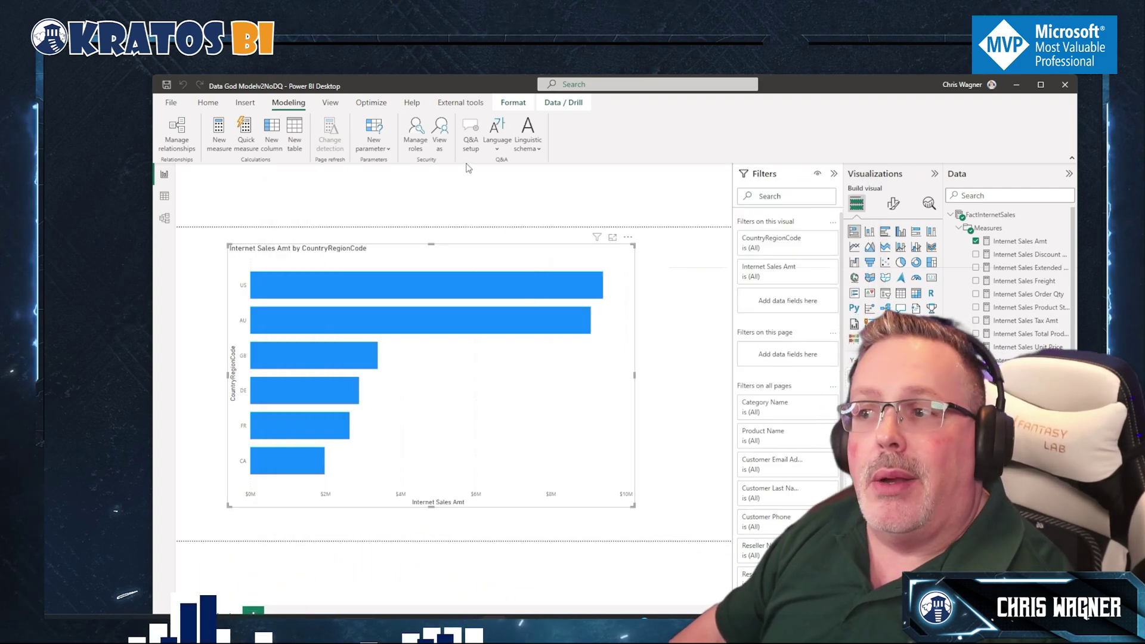
click(441, 139)
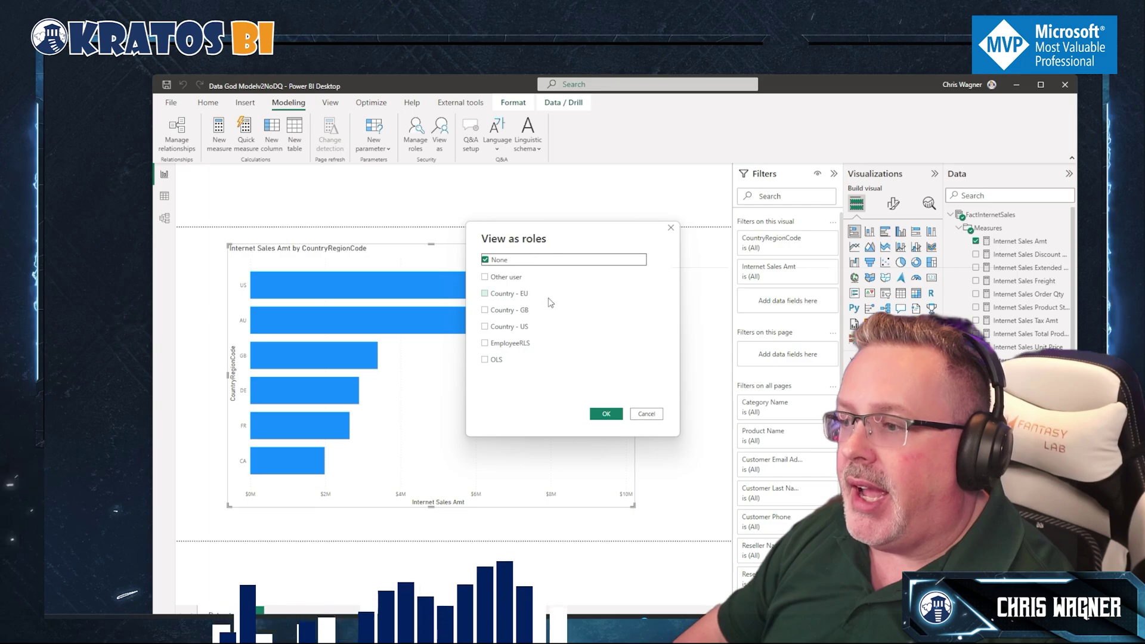
click(486, 311)
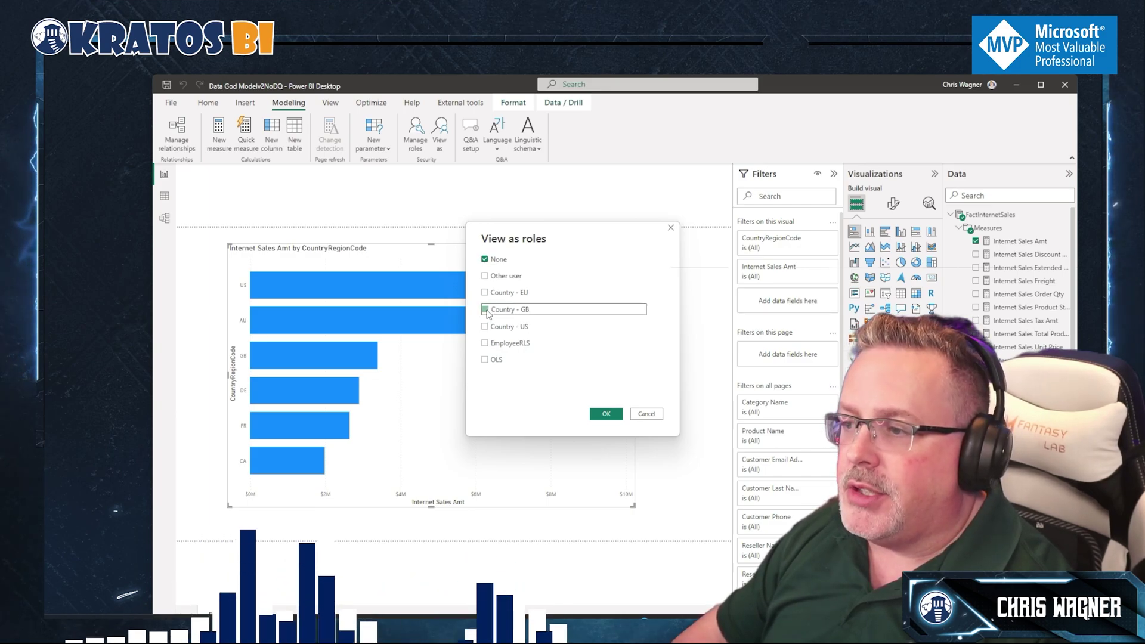
click(611, 418)
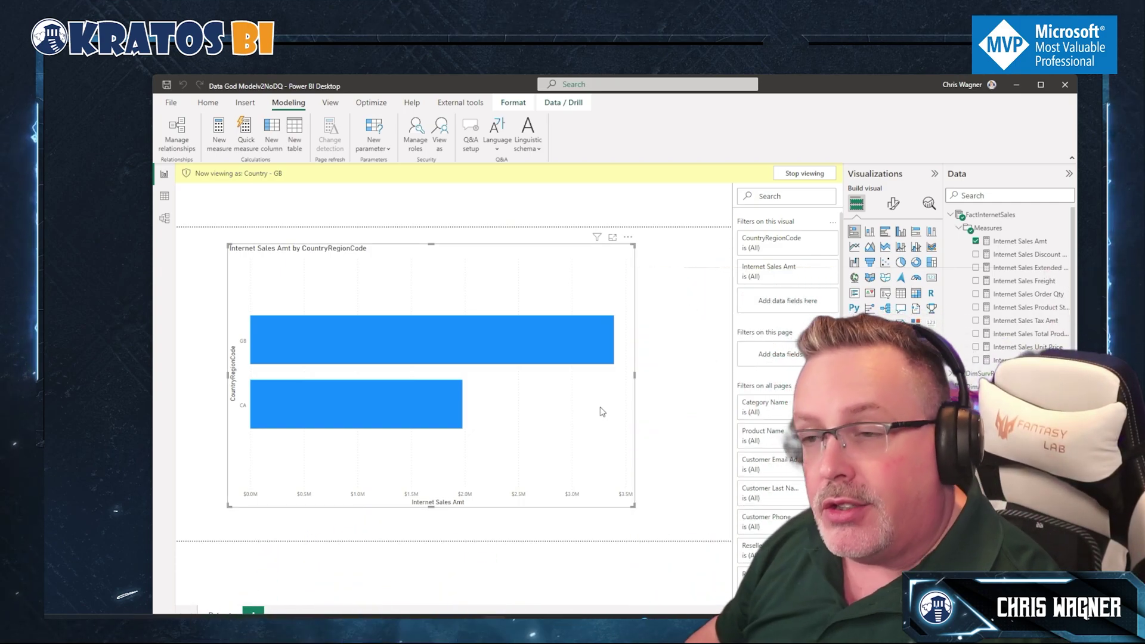
Stop the Country - GB preview so all six country codes return
click(795, 174)
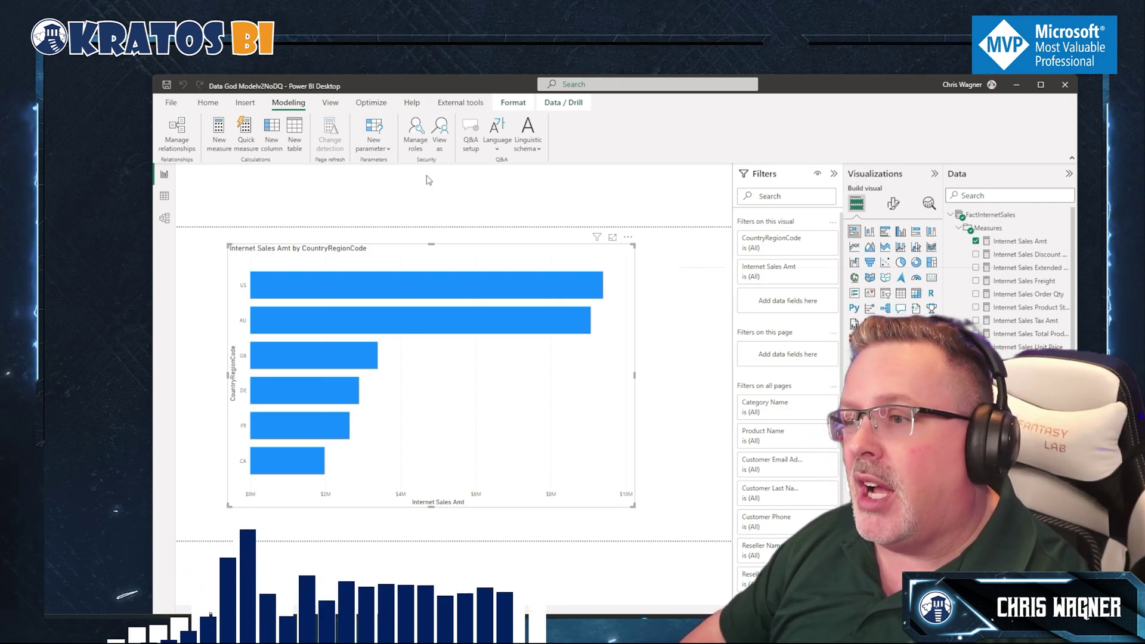
Open Country - GB's DimGeography rule in the DAX editor: [CountryRegionCode] IN {"CA","GB"}
click(416, 143)
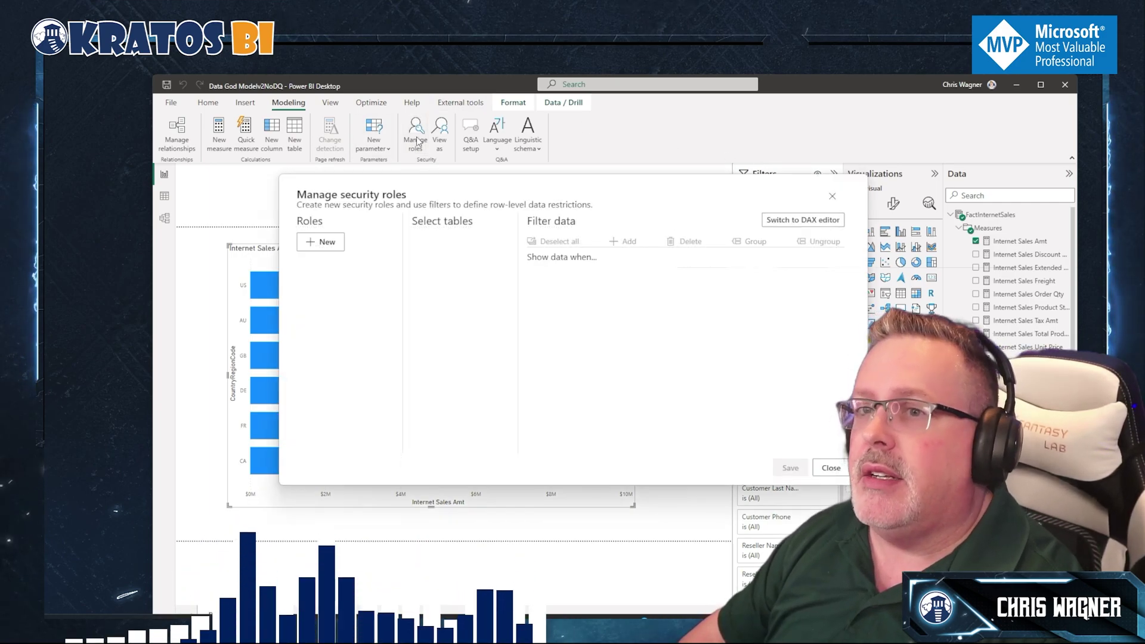
click(330, 297)
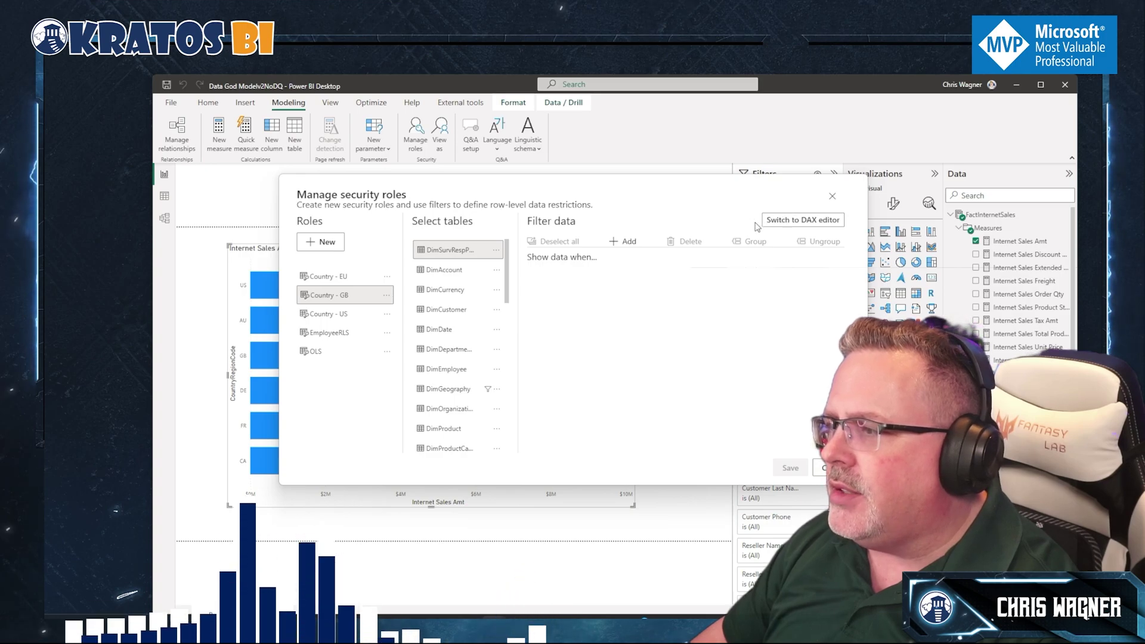
click(451, 391)
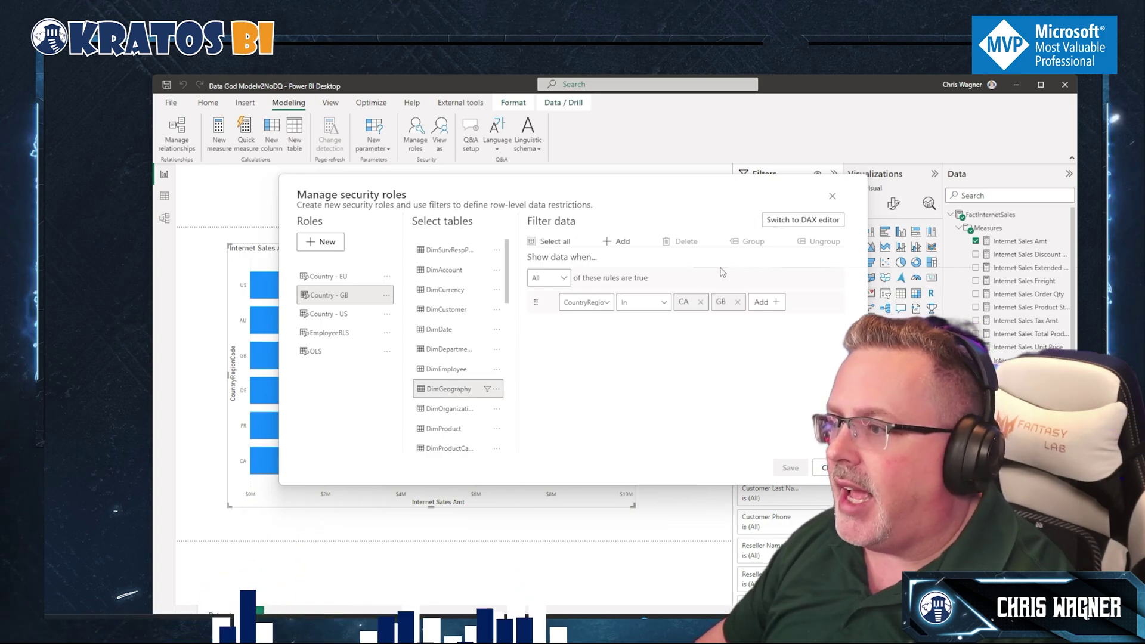
click(787, 222)
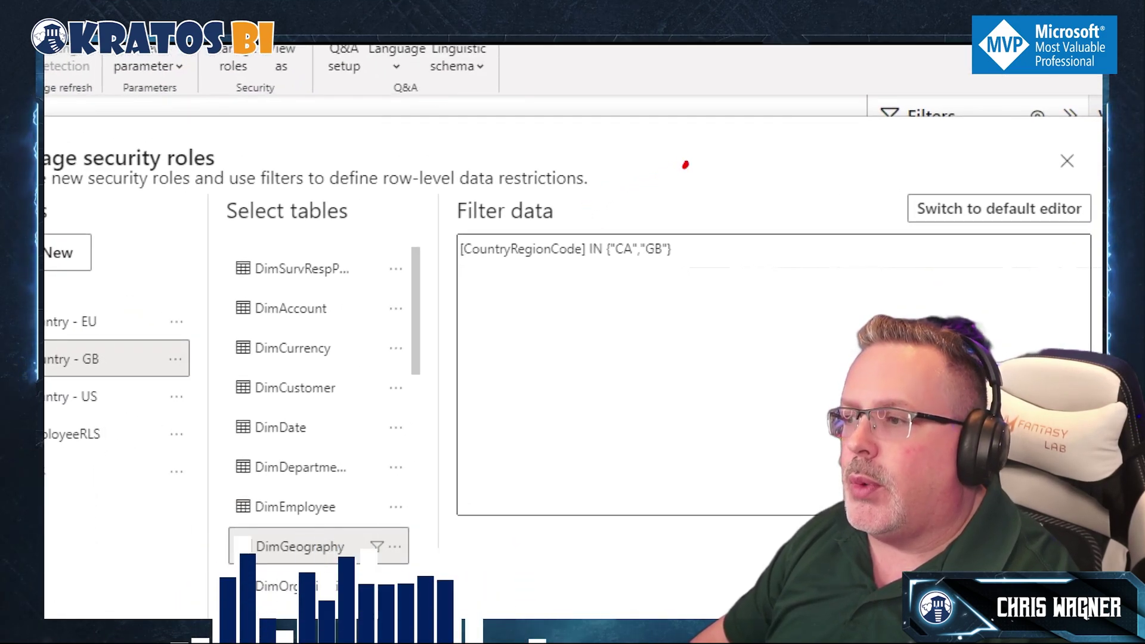
mouse_move(687, 162)
mouse_down()
mouse_move(619, 223)
mouse_move(609, 196)
mouse_move(635, 234)
mouse_move(684, 208)
mouse_up()
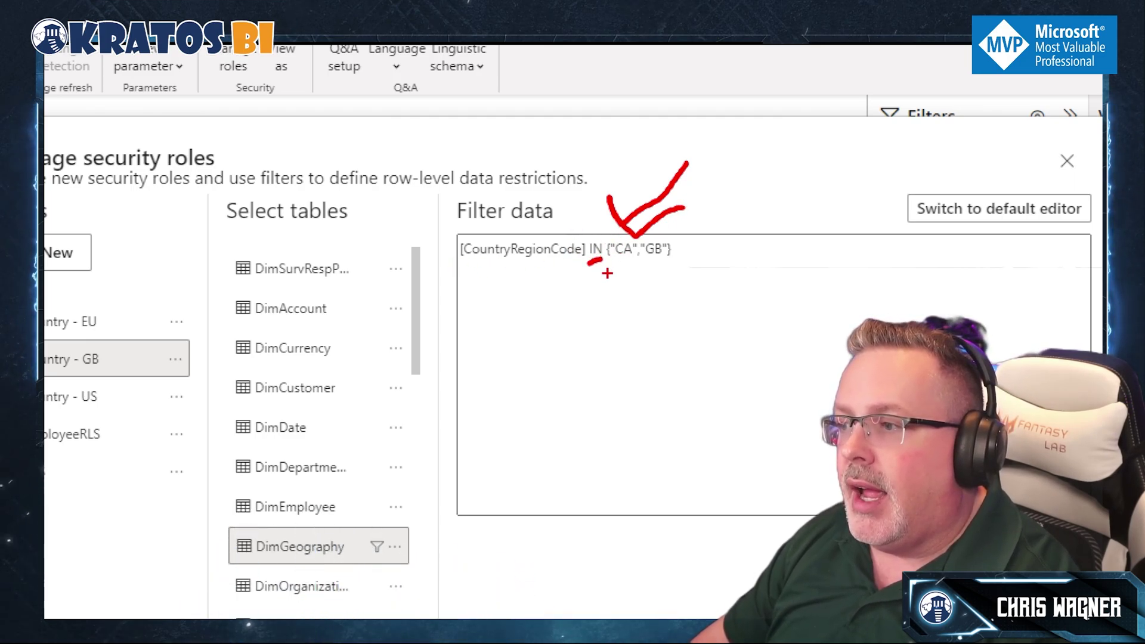
click(612, 272)
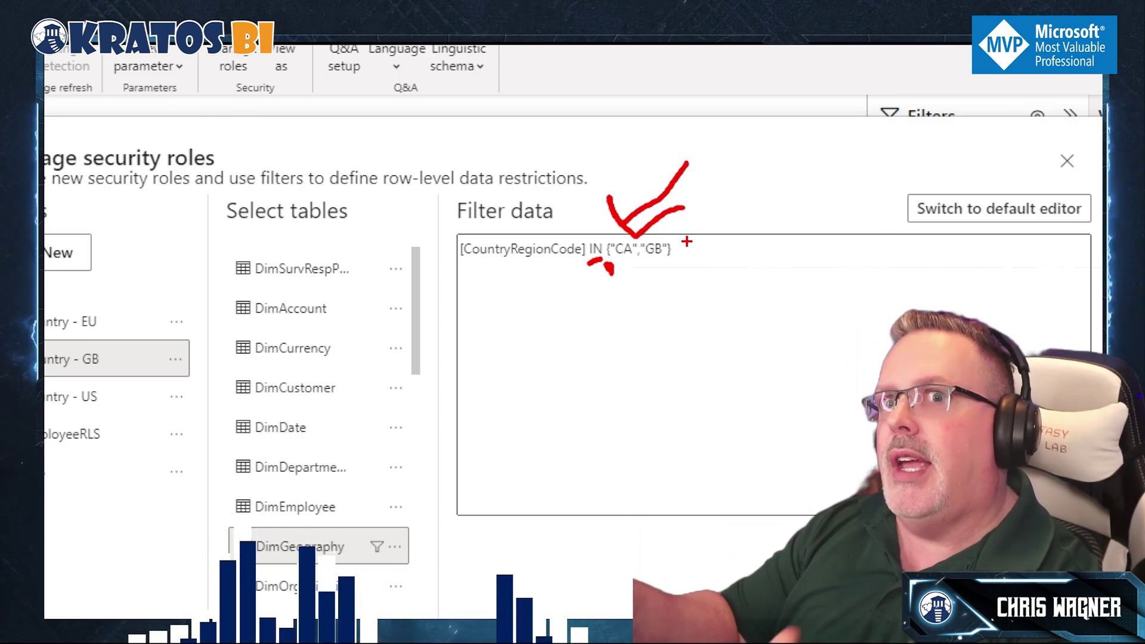
key(Escape)
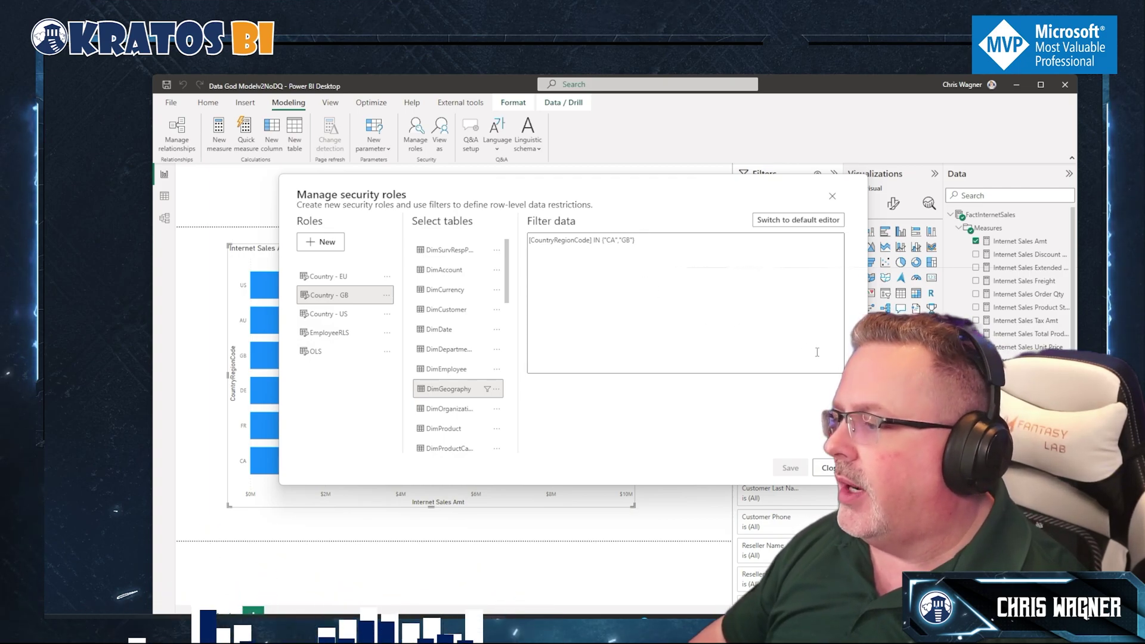
Close the Manage security roles dialog, returning to the six-country bar chart
click(822, 467)
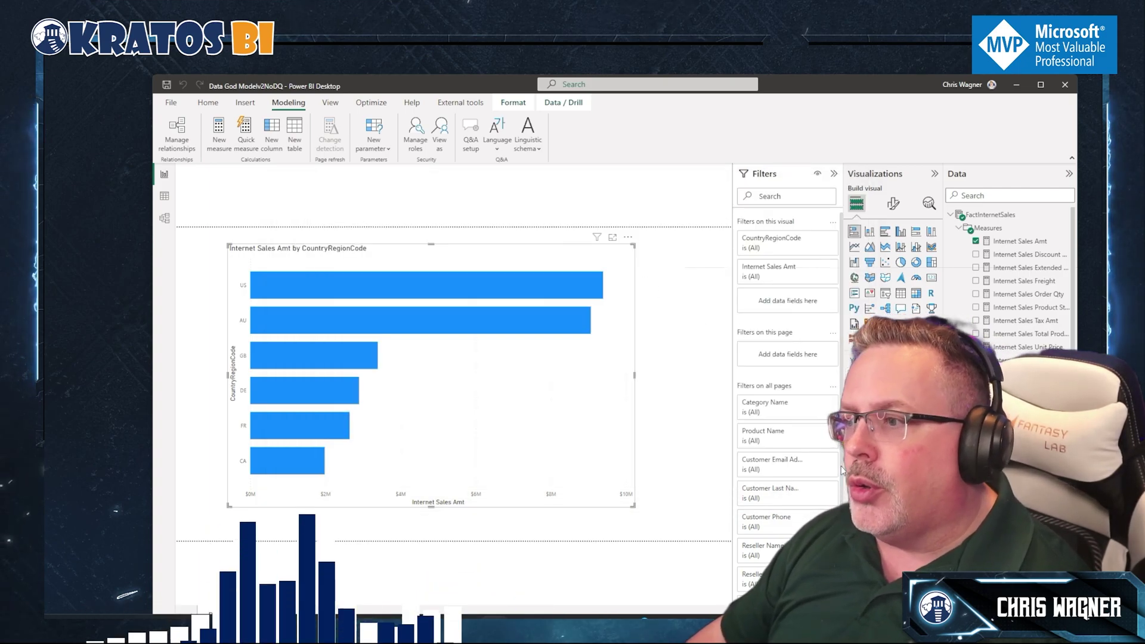